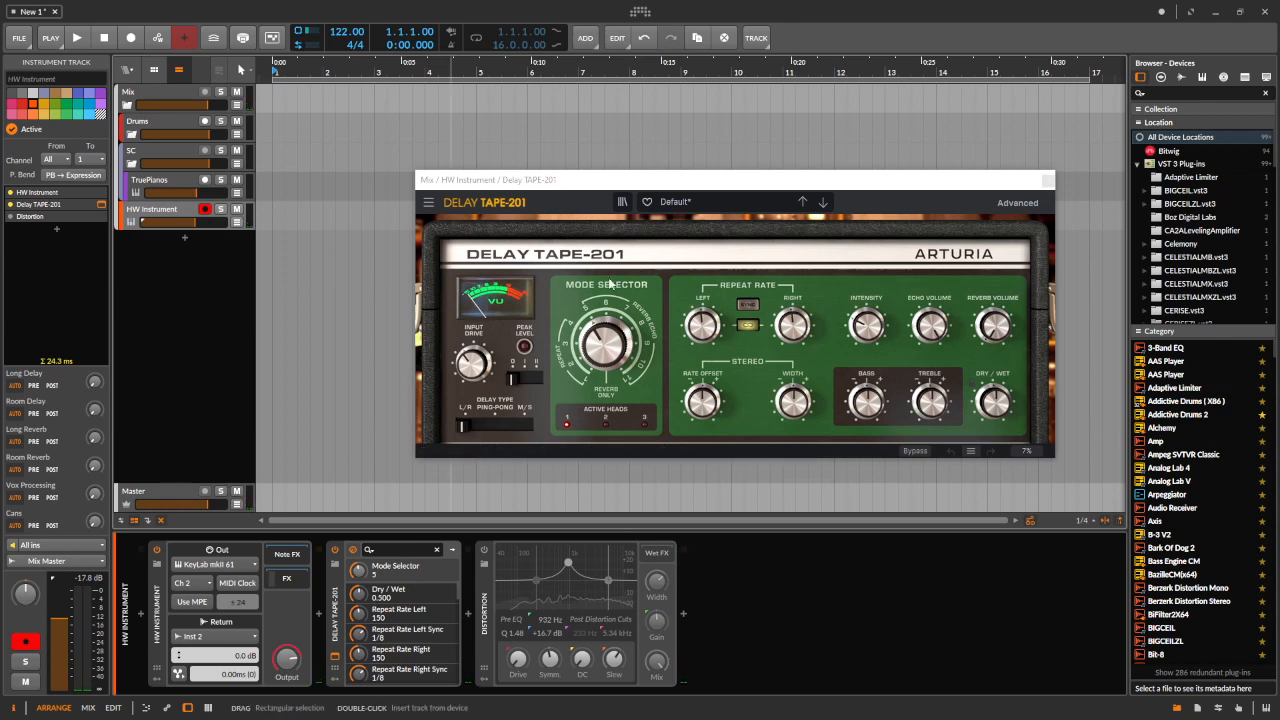
Try the Delay Tape-201's Mode Selector at position 2 and return it to 5.
mouse_move(606, 347)
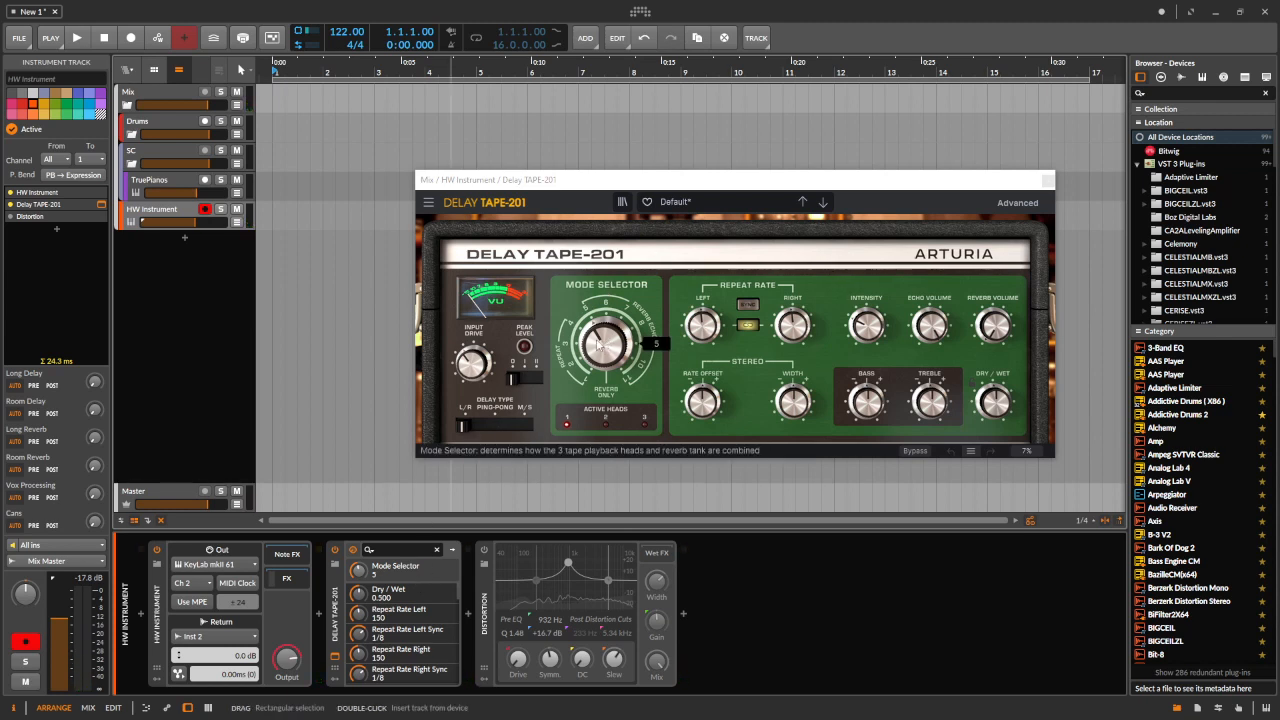
left_click_drag(603, 341, 603, 352)
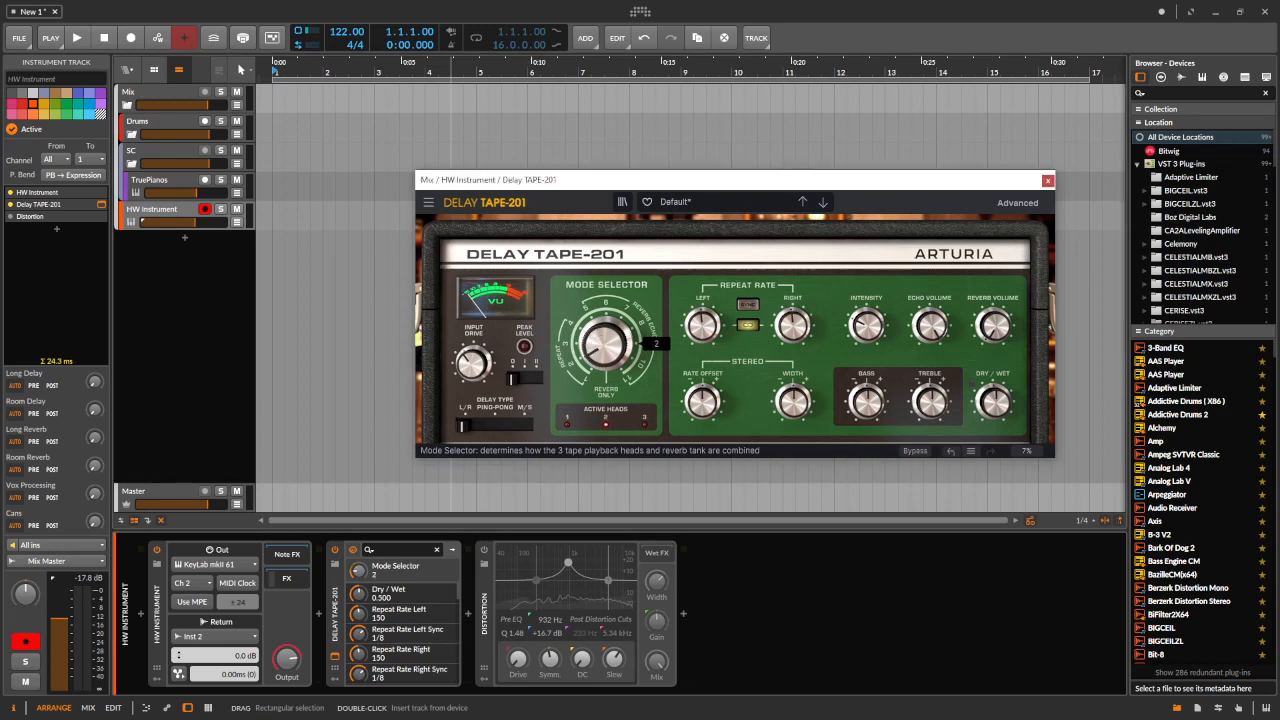
mouse_move(605, 345)
left_mouse_down()
mouse_move(605, 357)
mouse_move(605, 345)
left_mouse_up()
left_click_drag(603, 345, 603, 330)
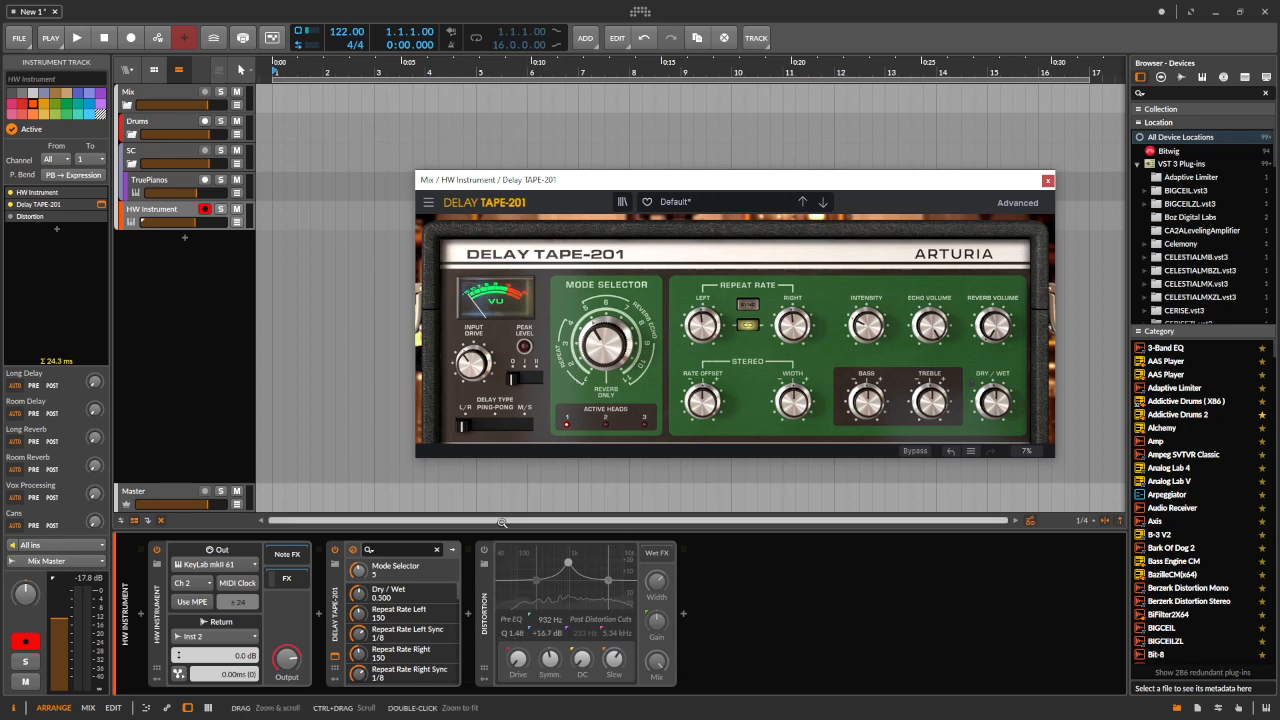
Close the Delay Tape-201 plug-in window and switch on the Distortion device.
left_click(1047, 181)
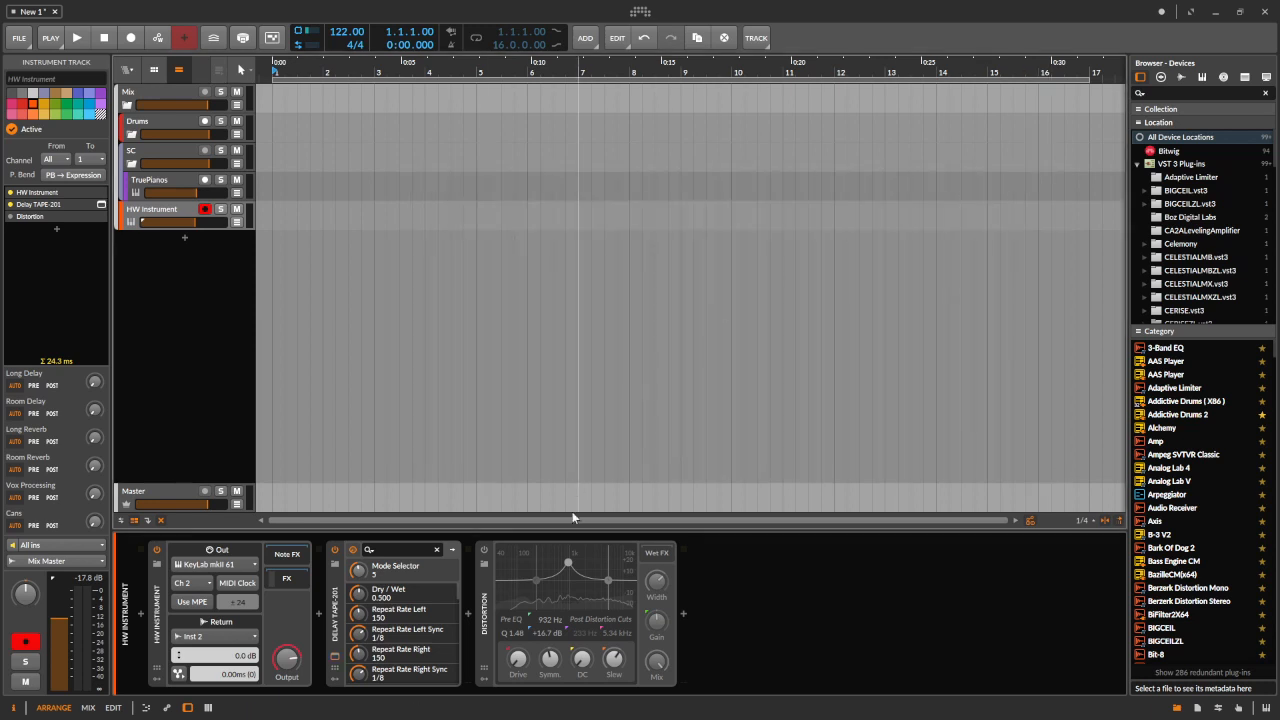
left_click(483, 553)
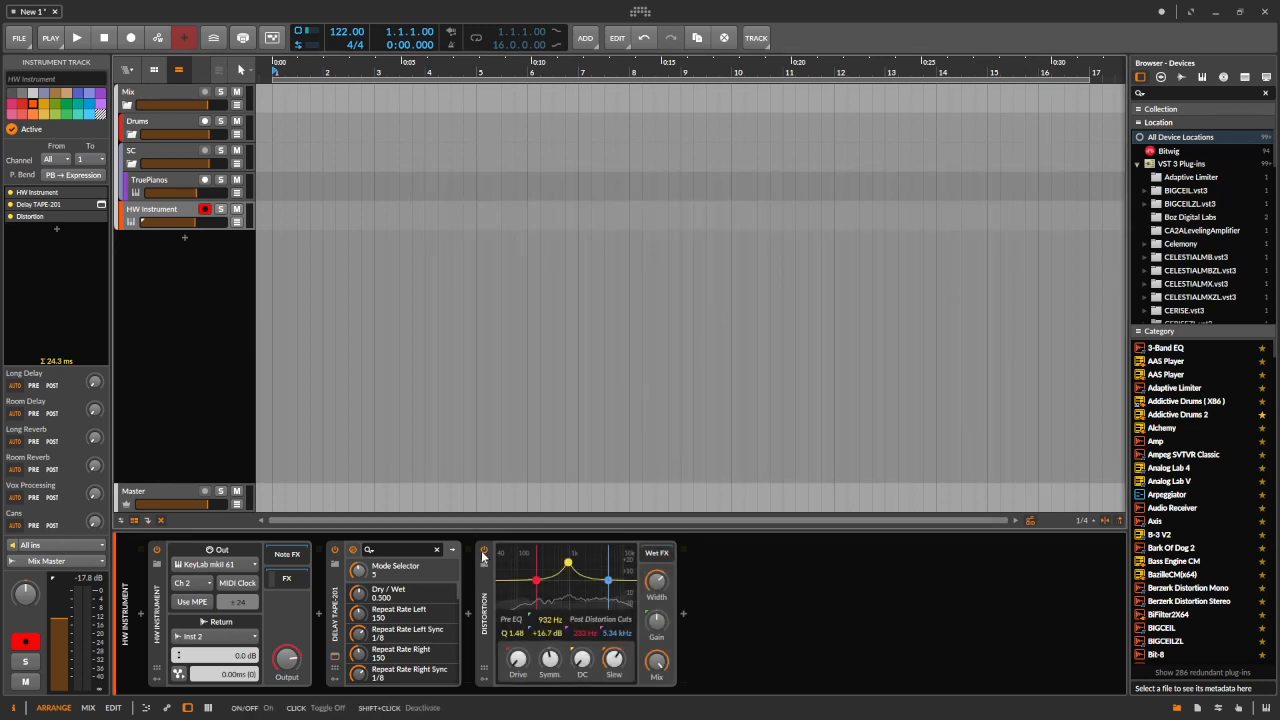
Add a Quantize modulator to the Distortion device and map it to Drive with an amount of +60.00.
left_click(485, 679)
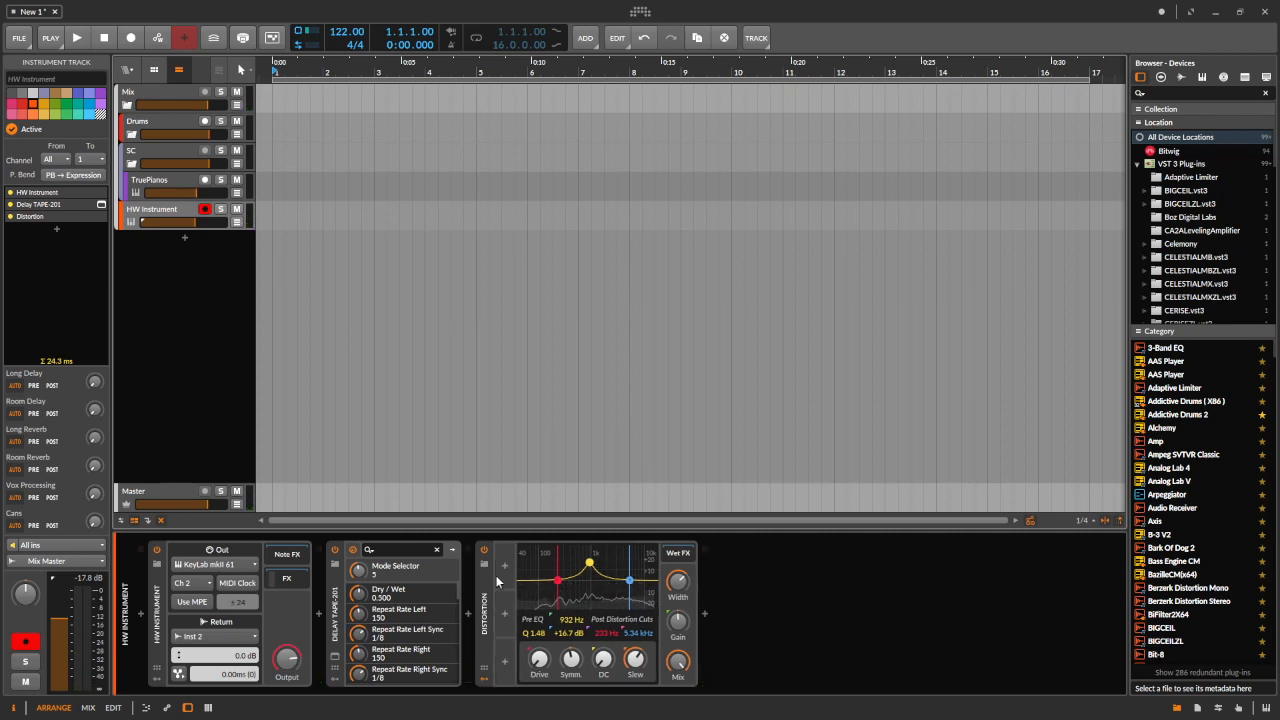
left_click(504, 567)
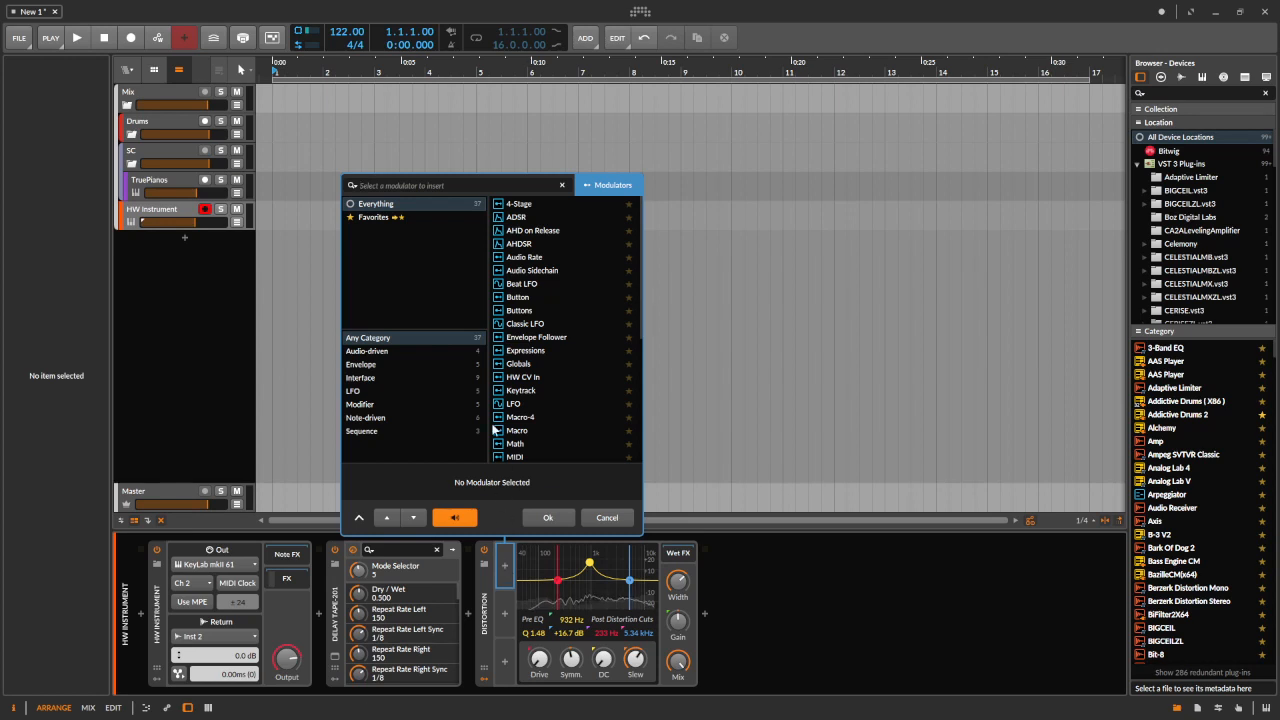
type("qu")
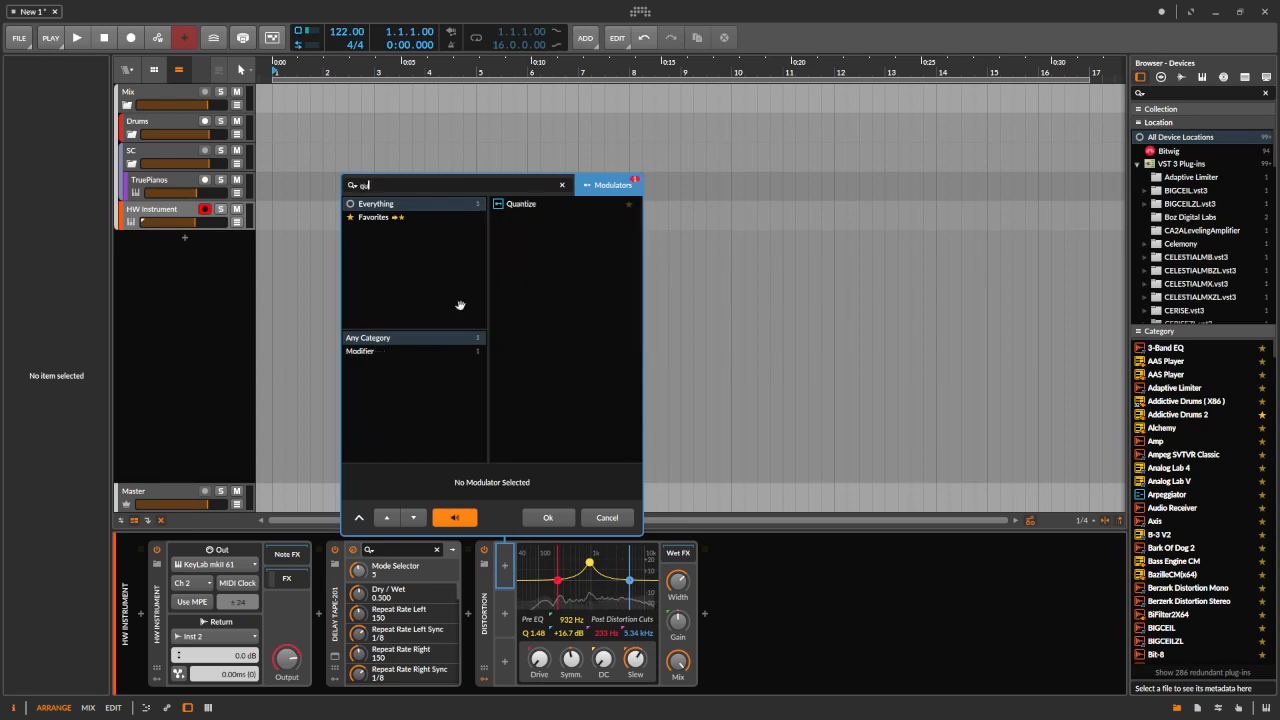
double_click(497, 207)
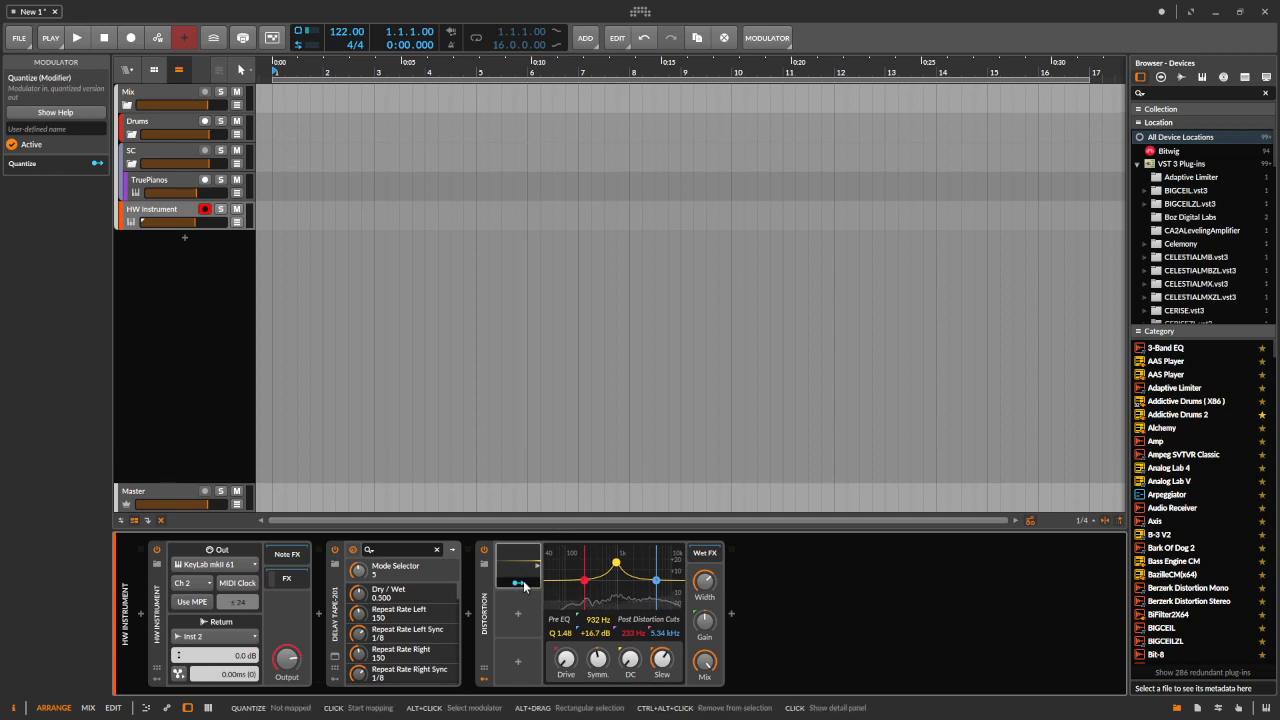
left_click(521, 585)
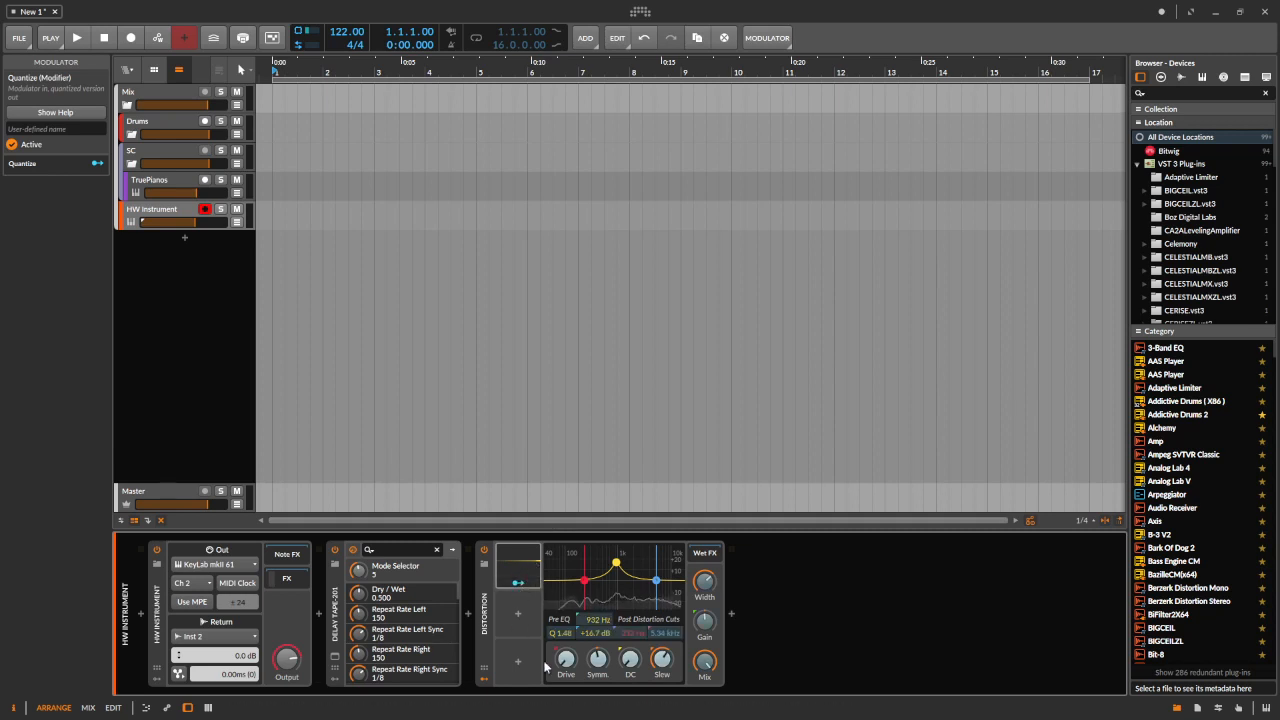
left_click_drag(566, 668, 566, 635)
left_click(521, 585)
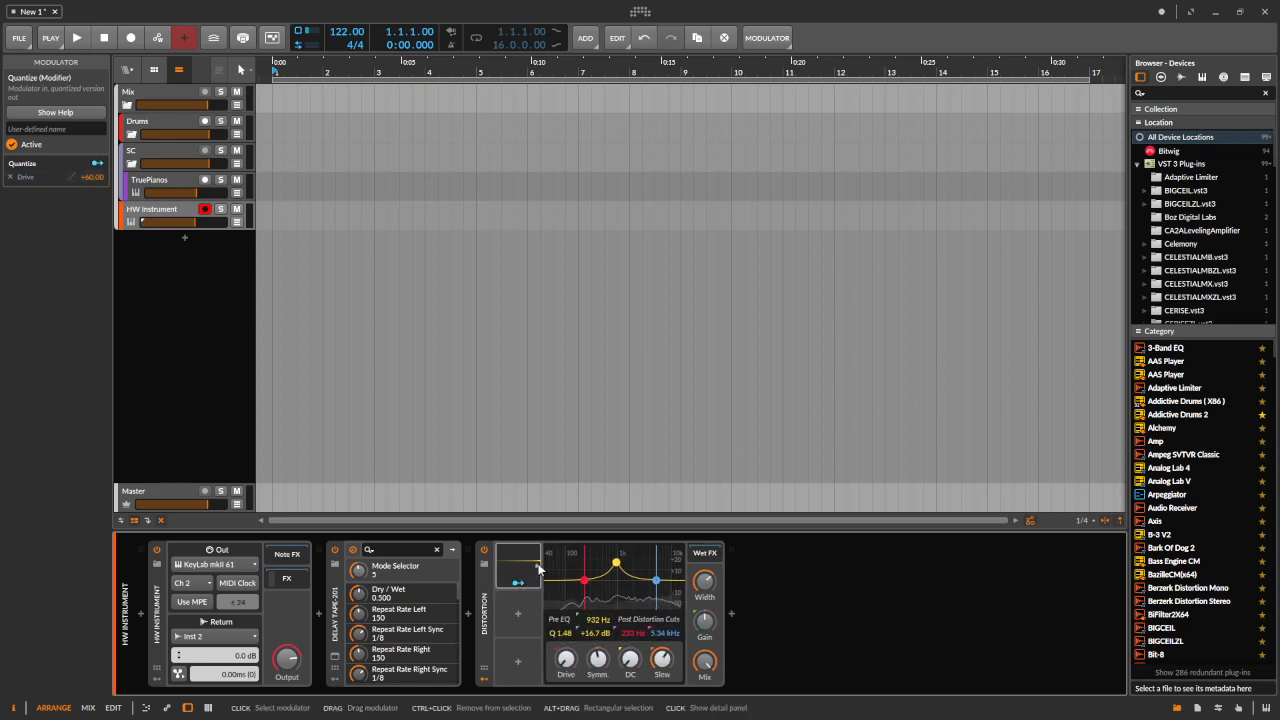
Show the Quantize modulator's detail settings and set its Resolution to 5.
left_click(538, 566)
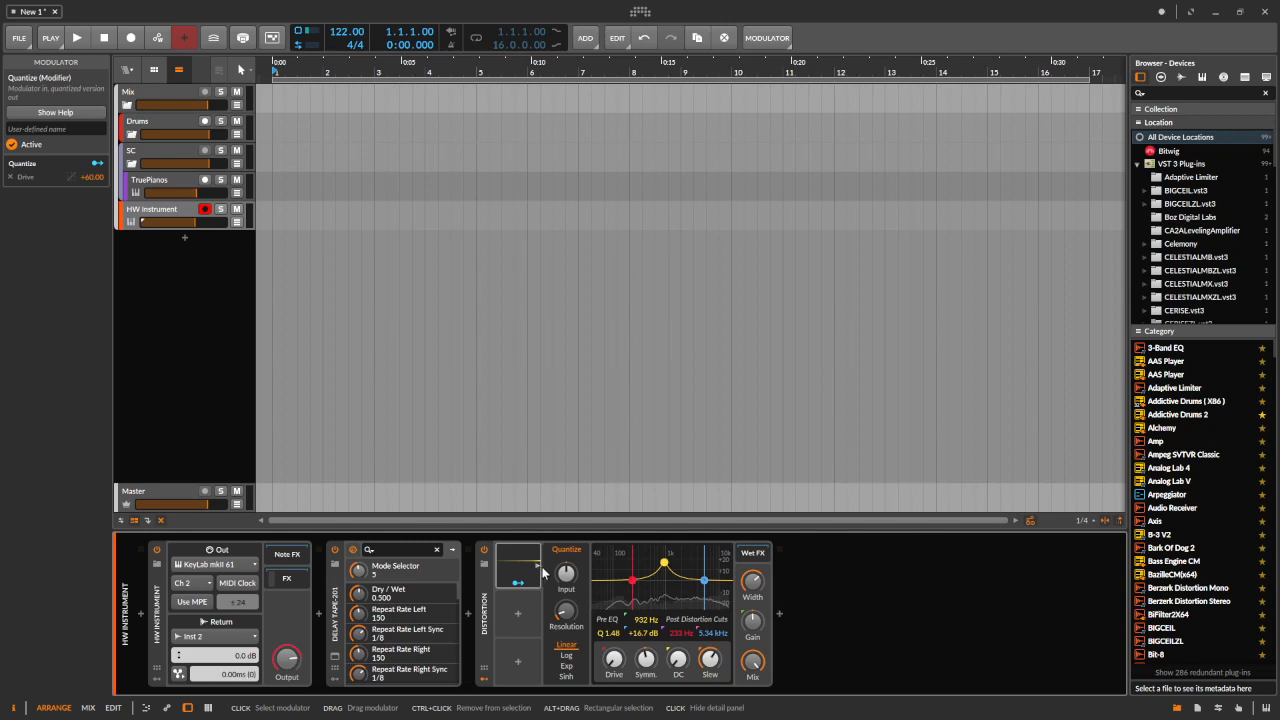
left_click(568, 615, "ctrl")
type("5")
key("Return")
Add a Macro modulator to the Distortion device and map it to the Quantize Input with an amount of +1.000.
left_click(519, 617)
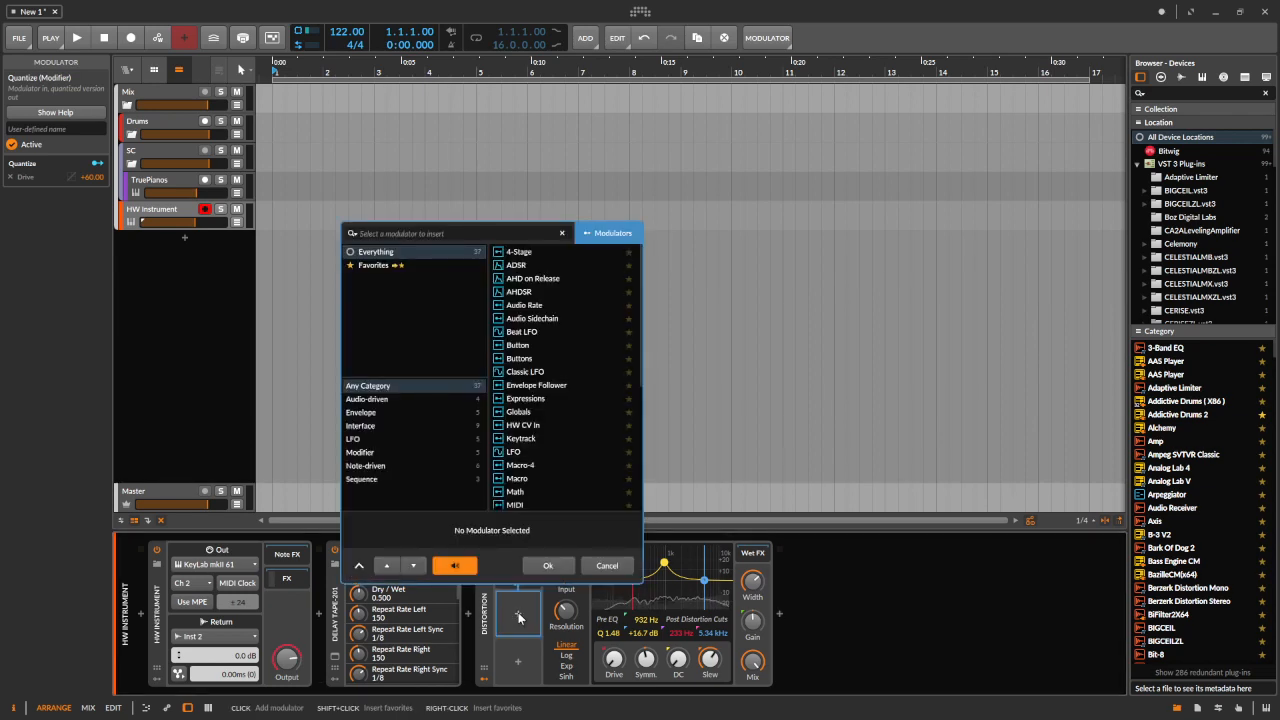
type("mac")
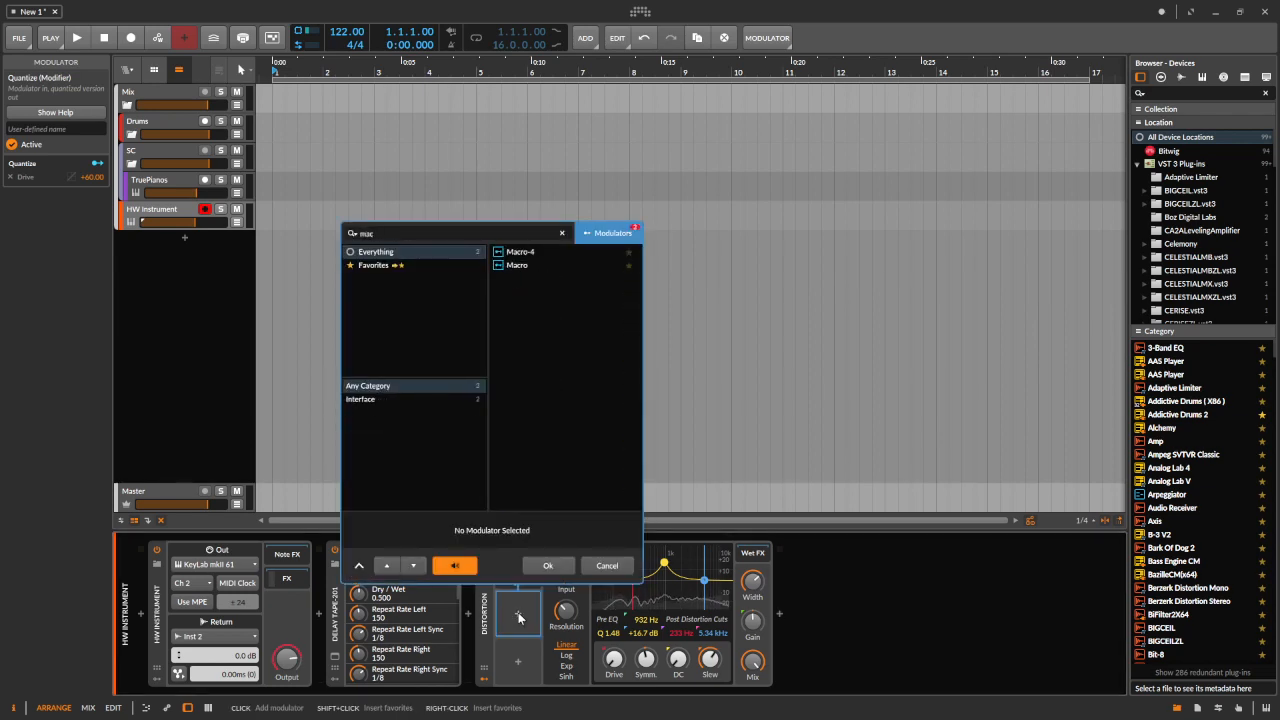
double_click(512, 265)
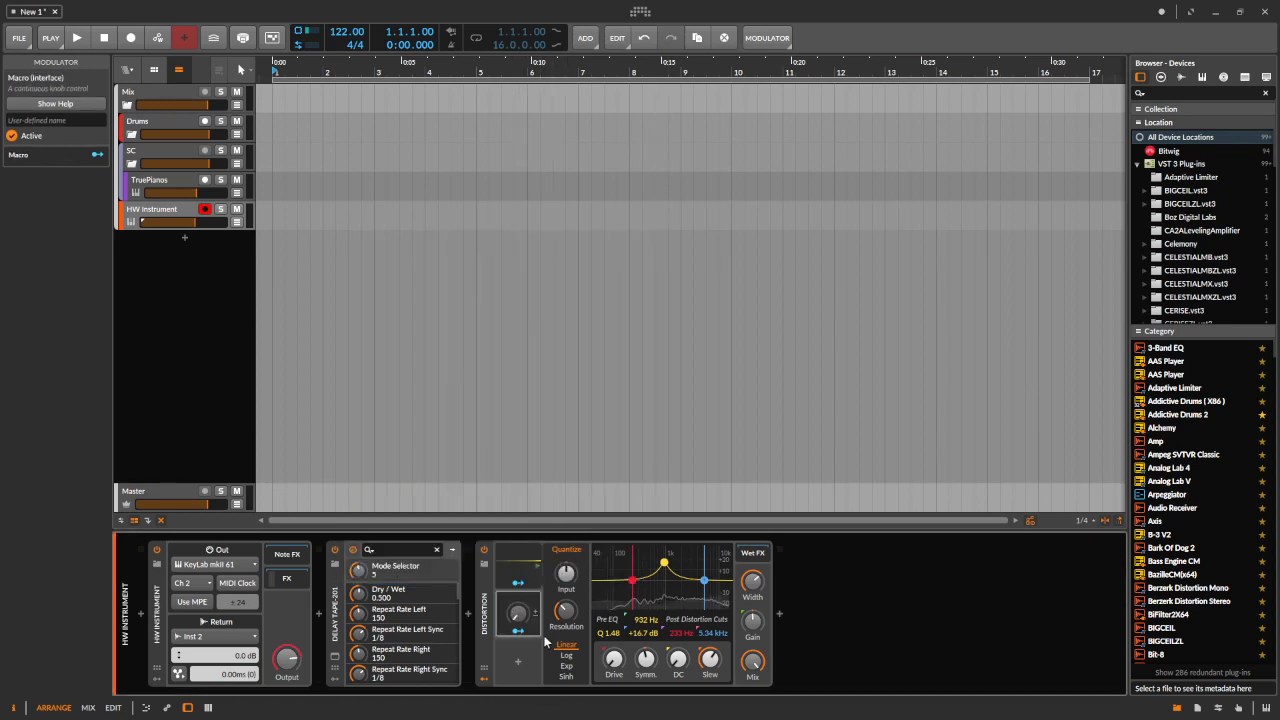
left_click(522, 637)
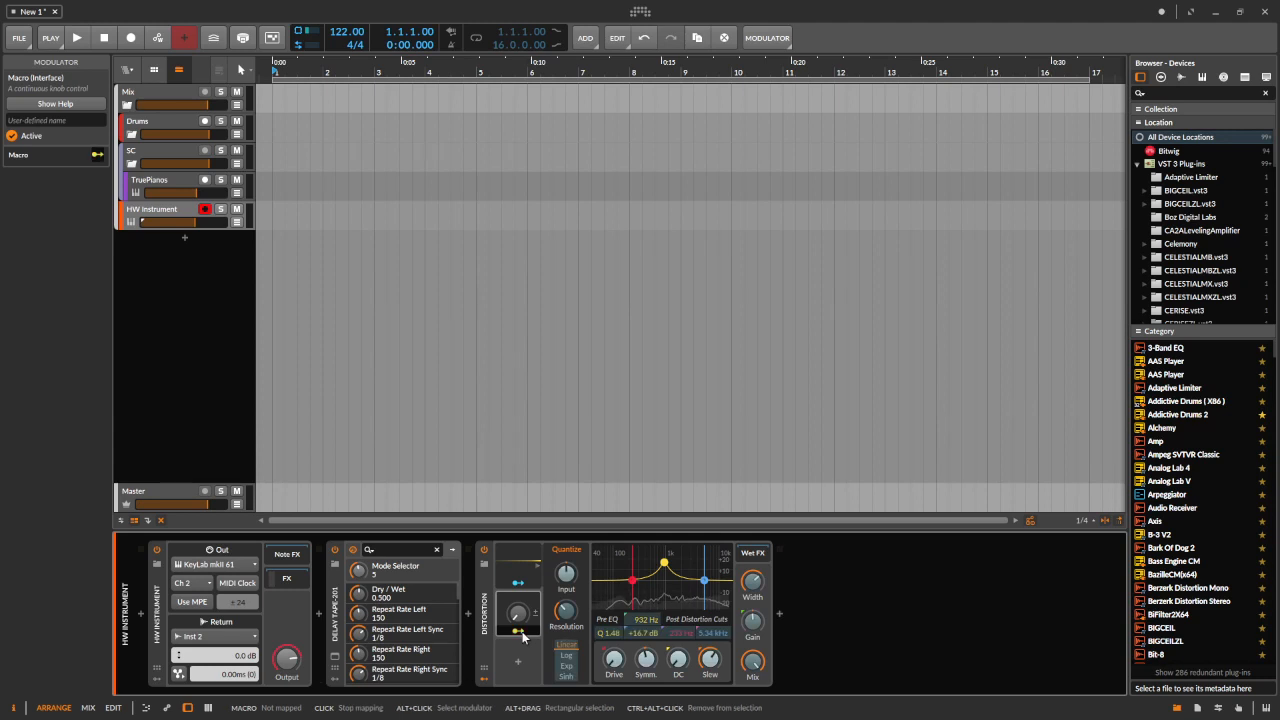
left_click_drag(566, 577, 566, 561)
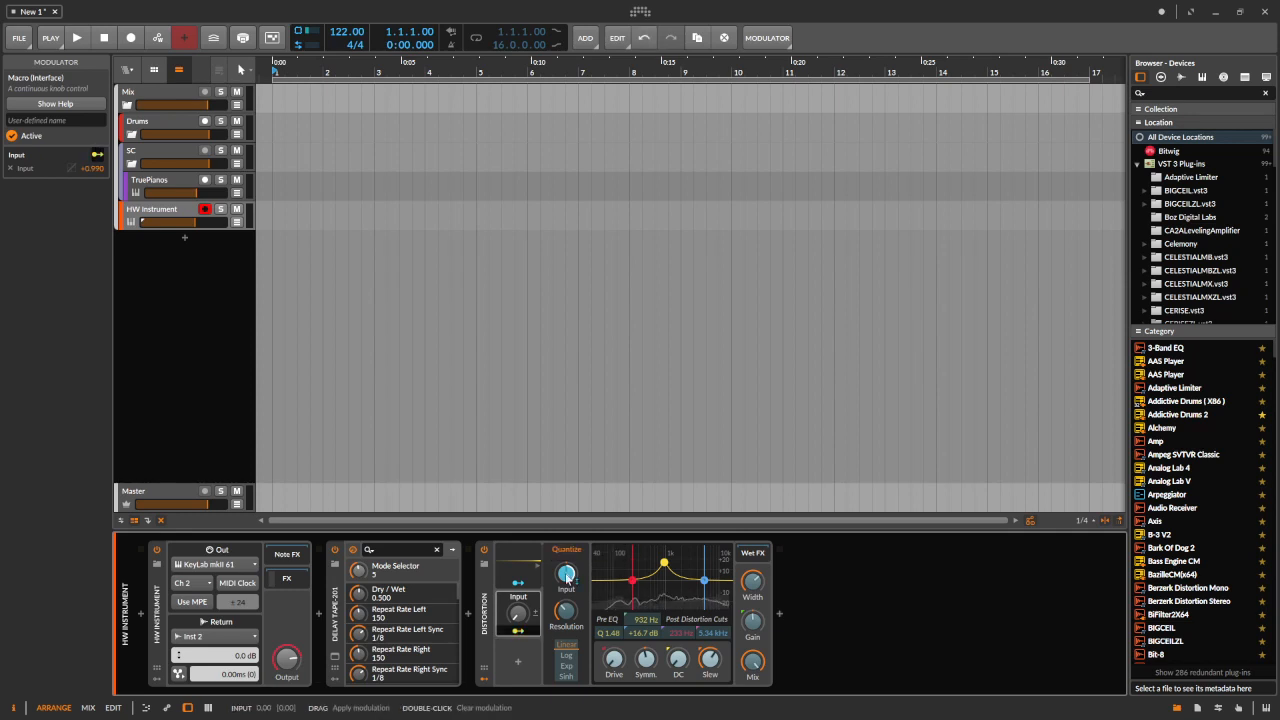
left_click(521, 631)
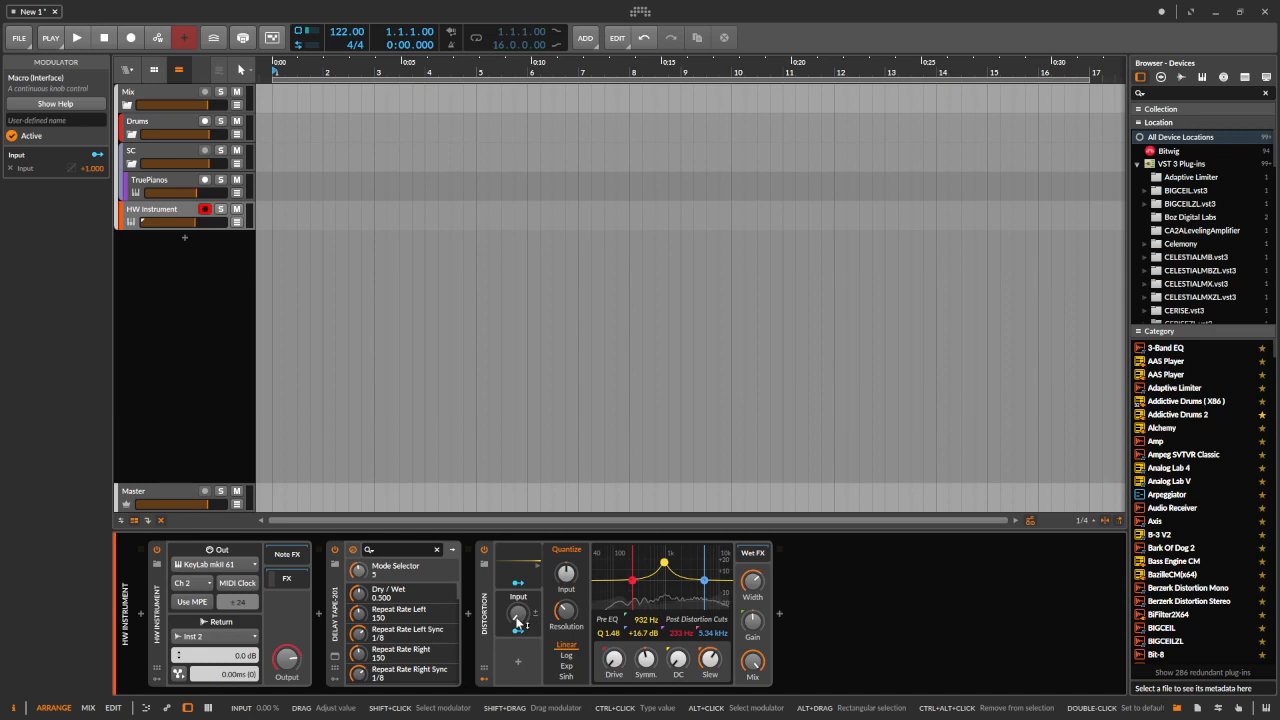
Sweep the Input macro up and down to audition the stepped modulation of the Distortion's Drive.
left_click_drag(517, 619, 517, 619)
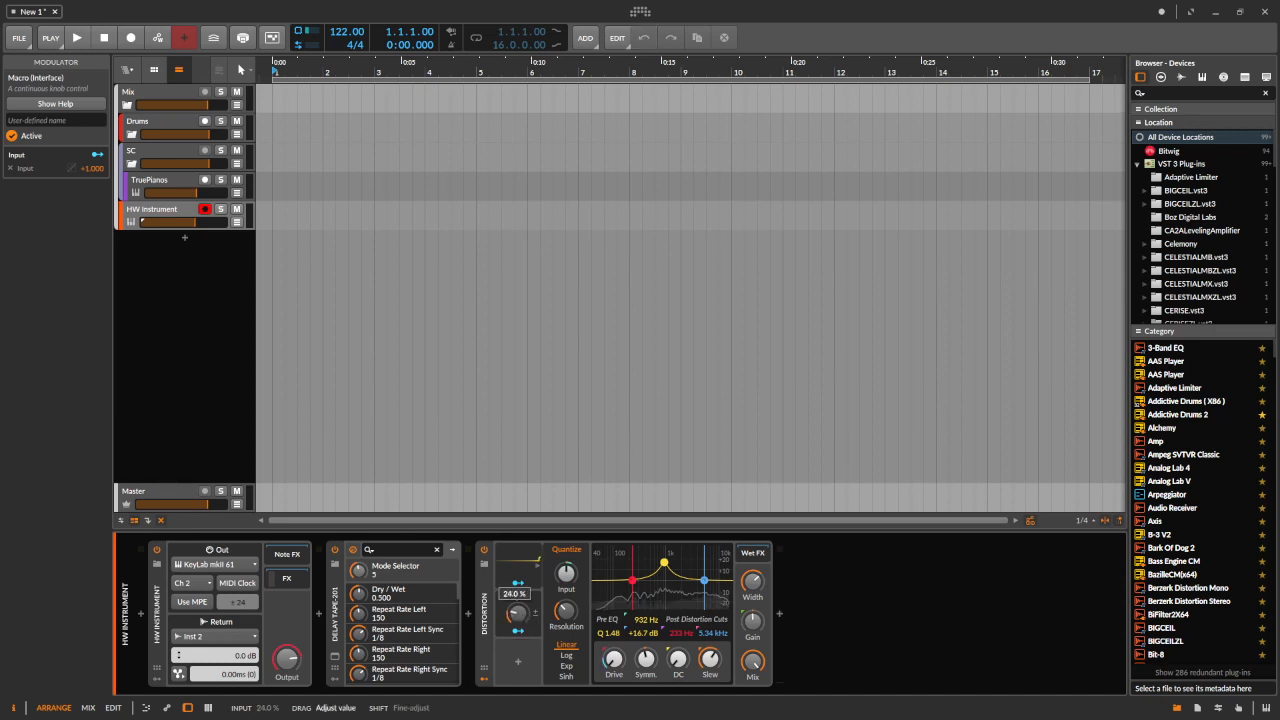
left_click_drag(517, 619, 517, 660)
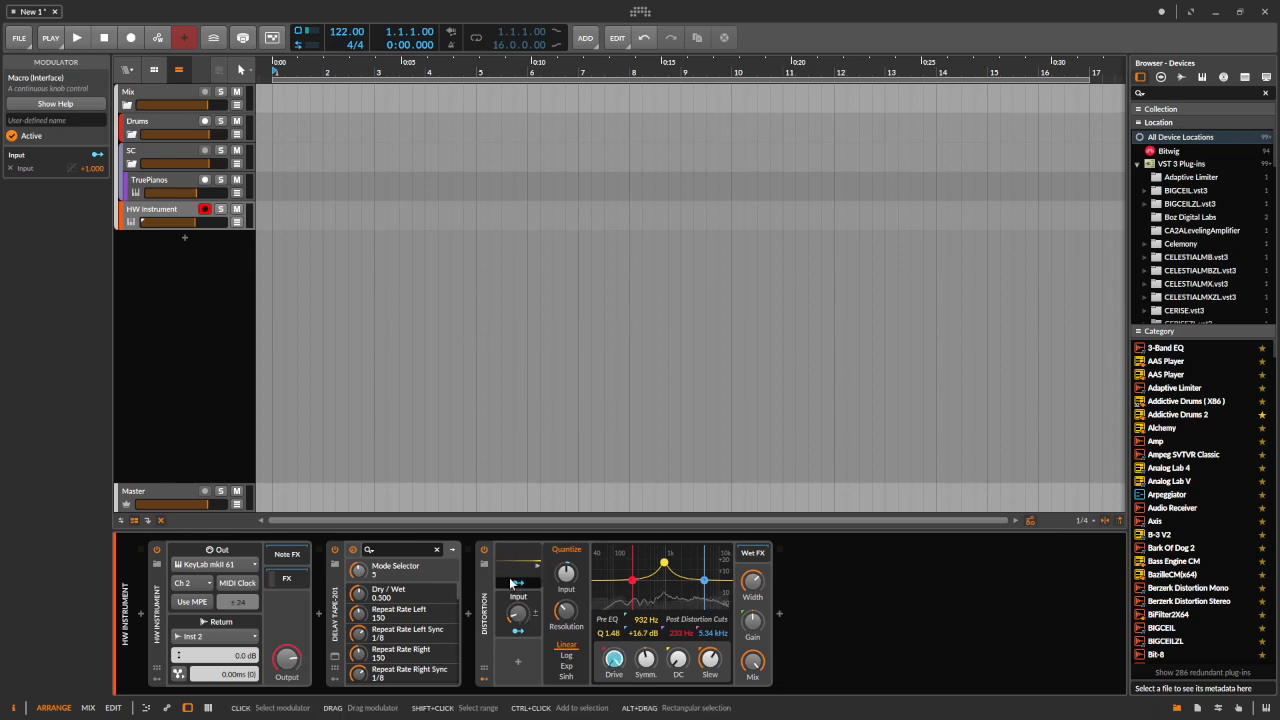
left_click_drag(517, 614, 517, 627)
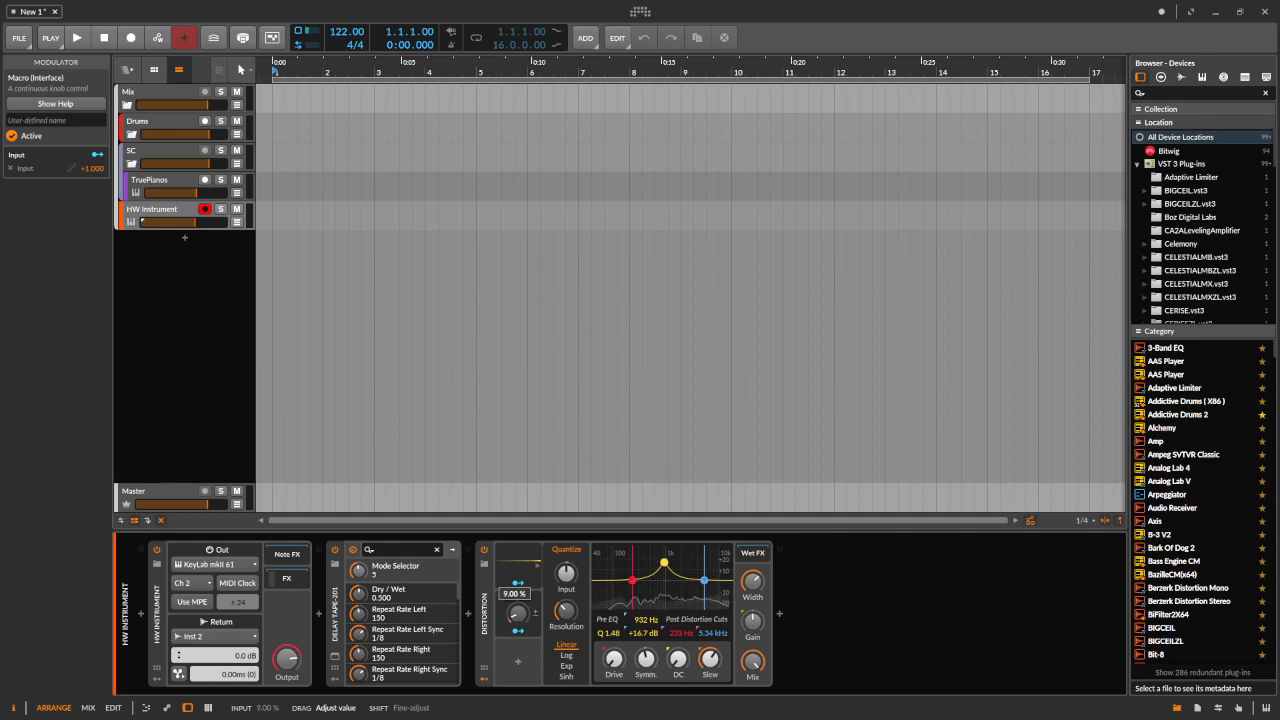
left_click_drag(517, 614, 517, 639)
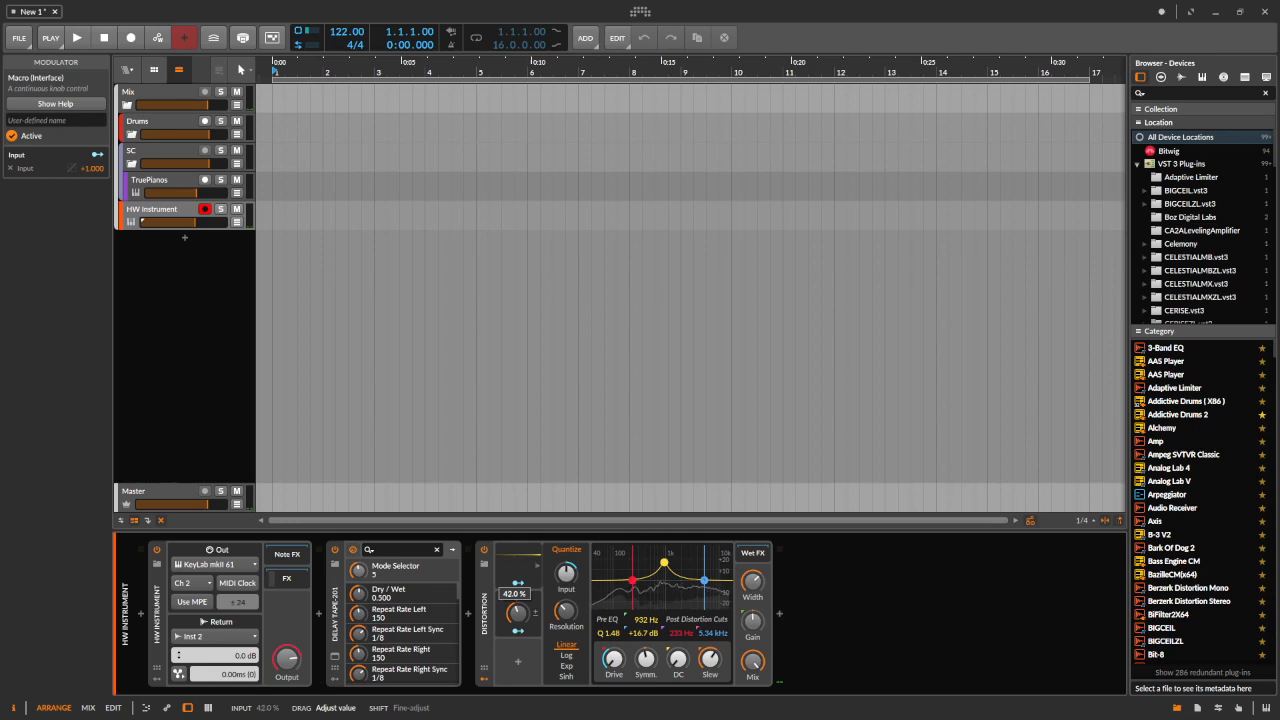
left_click_drag(517, 639, 517, 614)
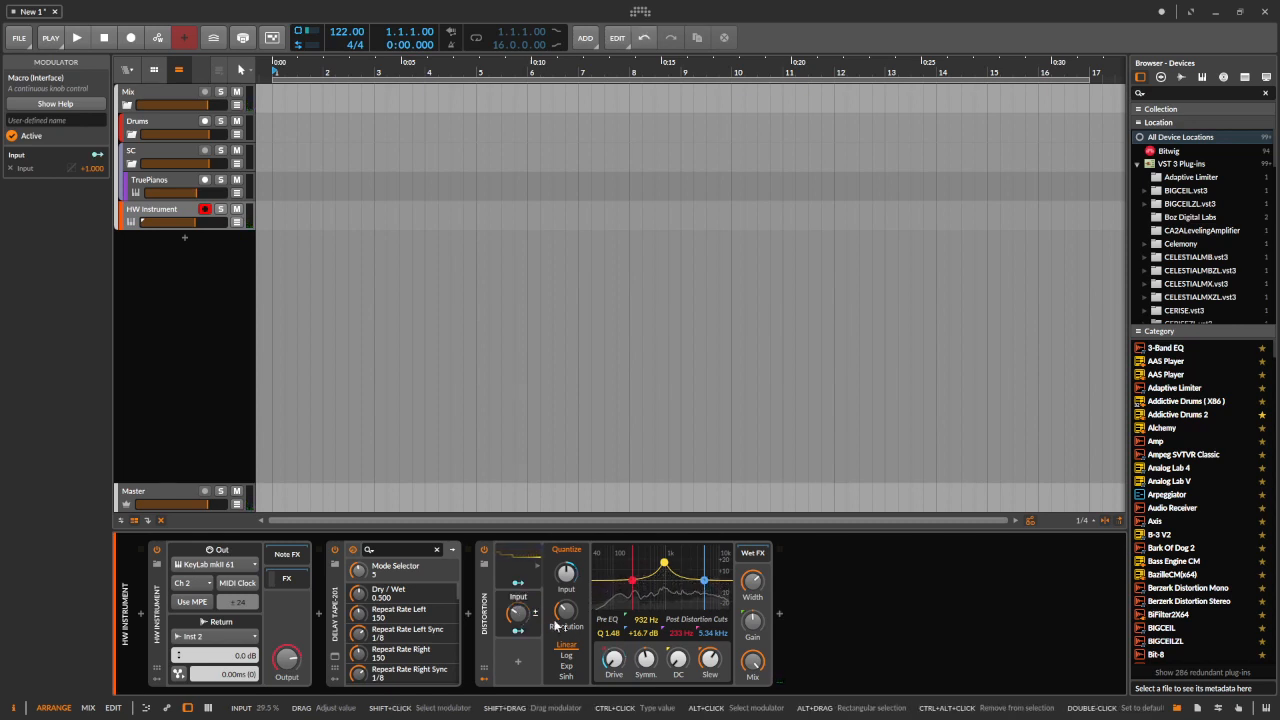
left_click_drag(517, 614, 517, 609)
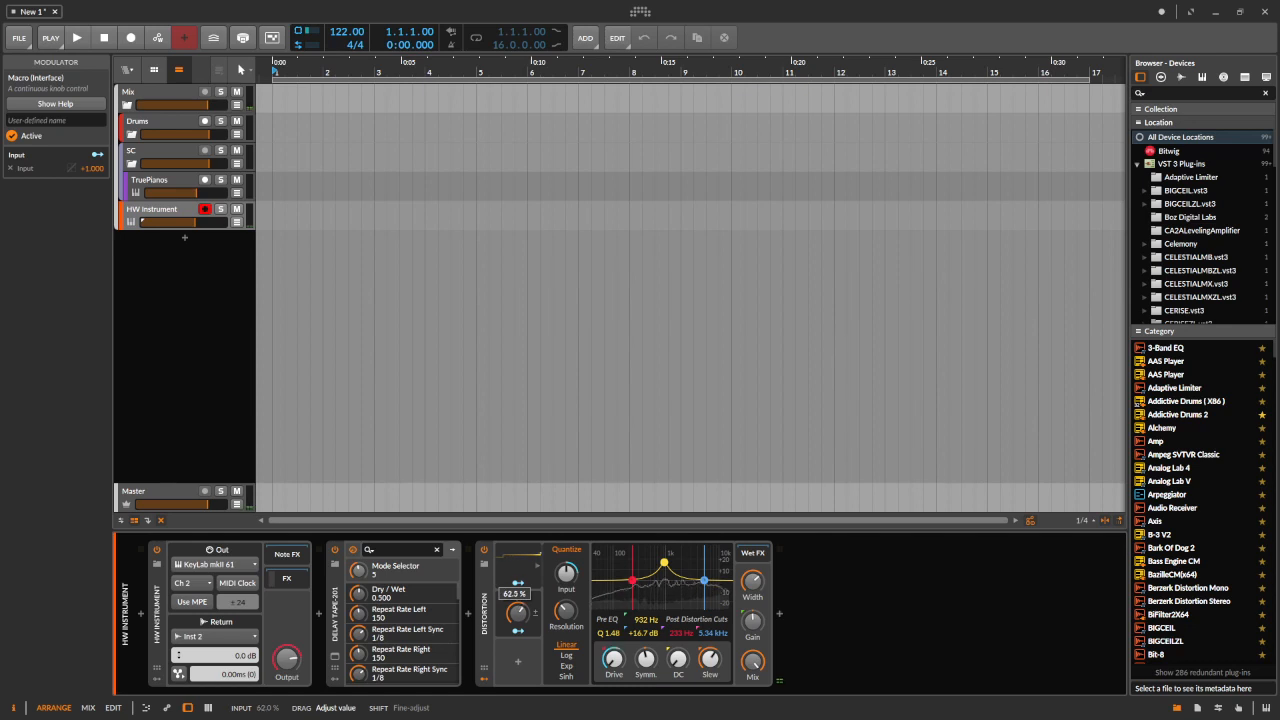
left_click_drag(517, 609, 521, 617)
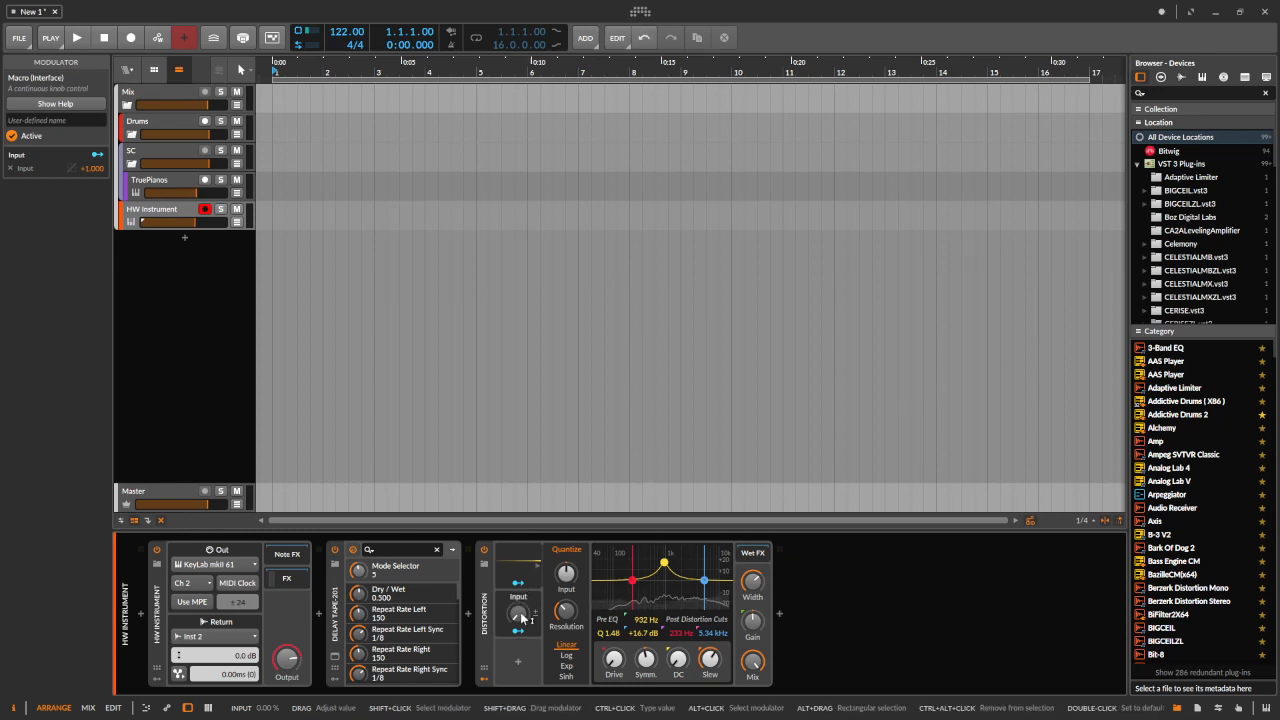
left_click_drag(521, 617, 521, 610)
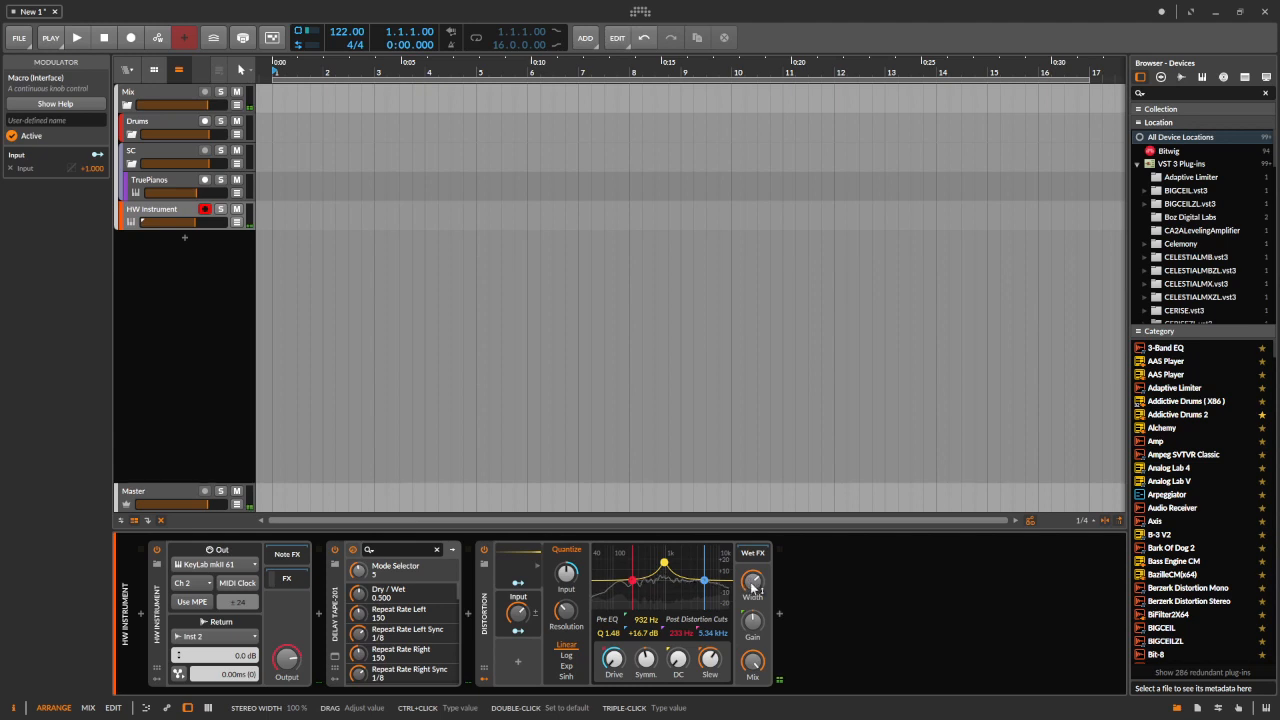
Lower the Distortion's Gain slightly and turn the Input macro back down to zero.
left_click_drag(752, 620, 753, 628)
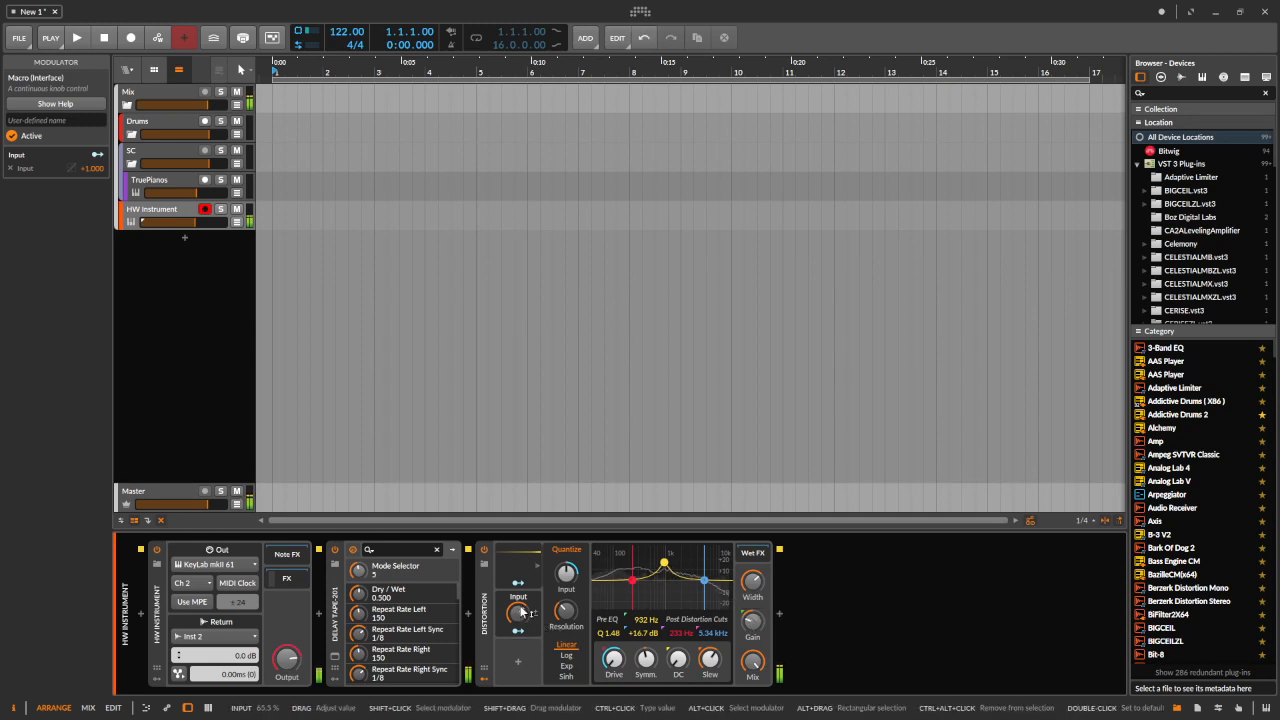
mouse_move(518, 612)
left_mouse_down()
mouse_move(518, 638)
mouse_move(518, 603)
mouse_move(520, 625)
mouse_move(526, 614)
left_mouse_up()
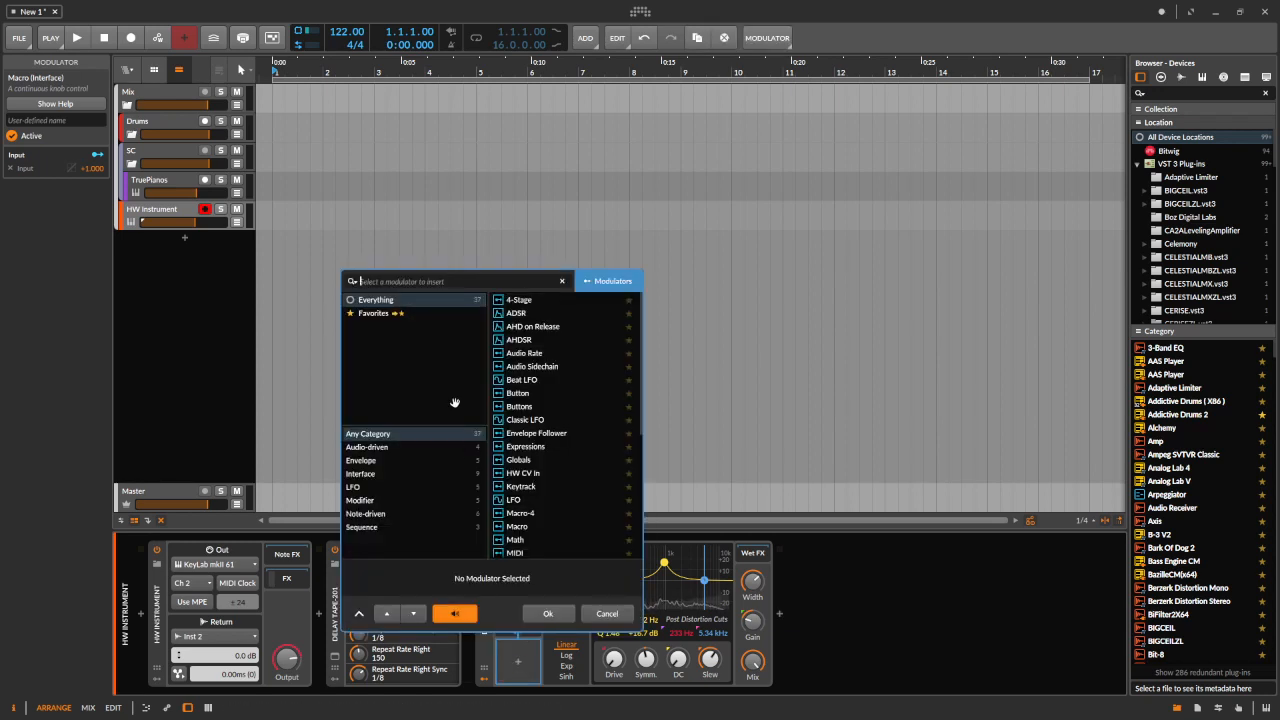
Add an LFO modulator to the Distortion device and map it to the Input macro with an amount of +1.000.
type("lf")
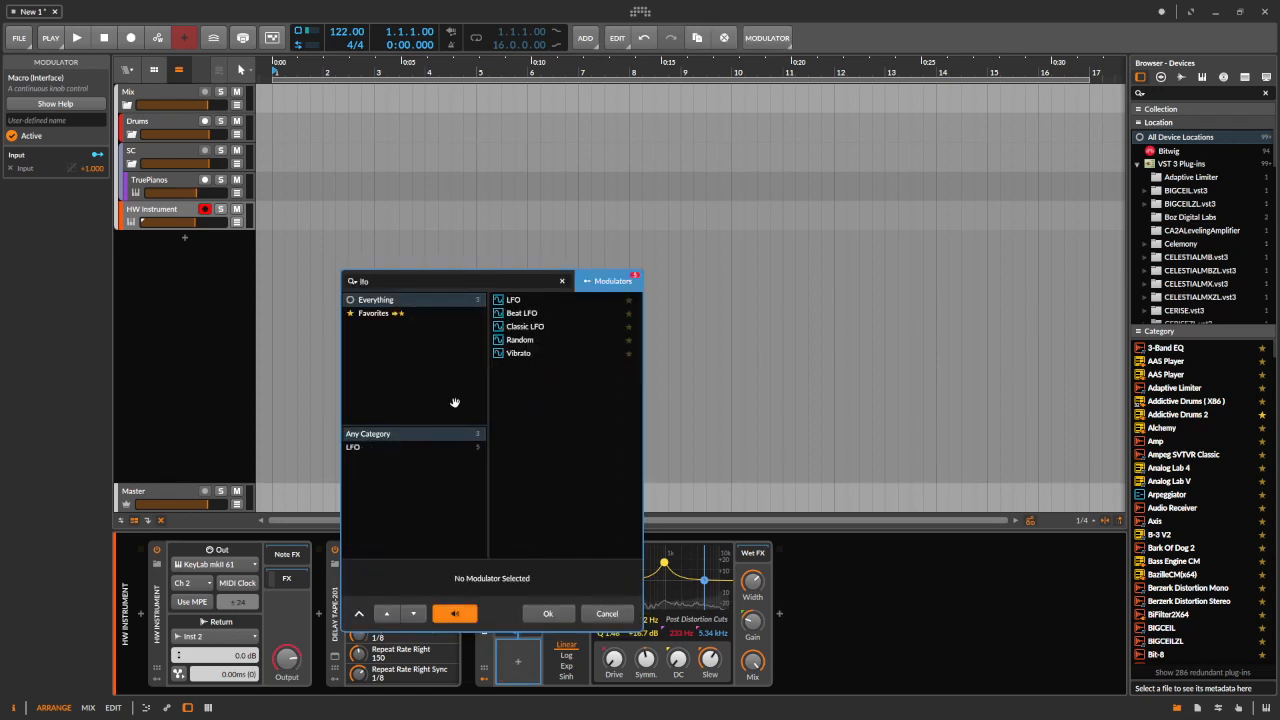
type("o")
double_click(512, 299)
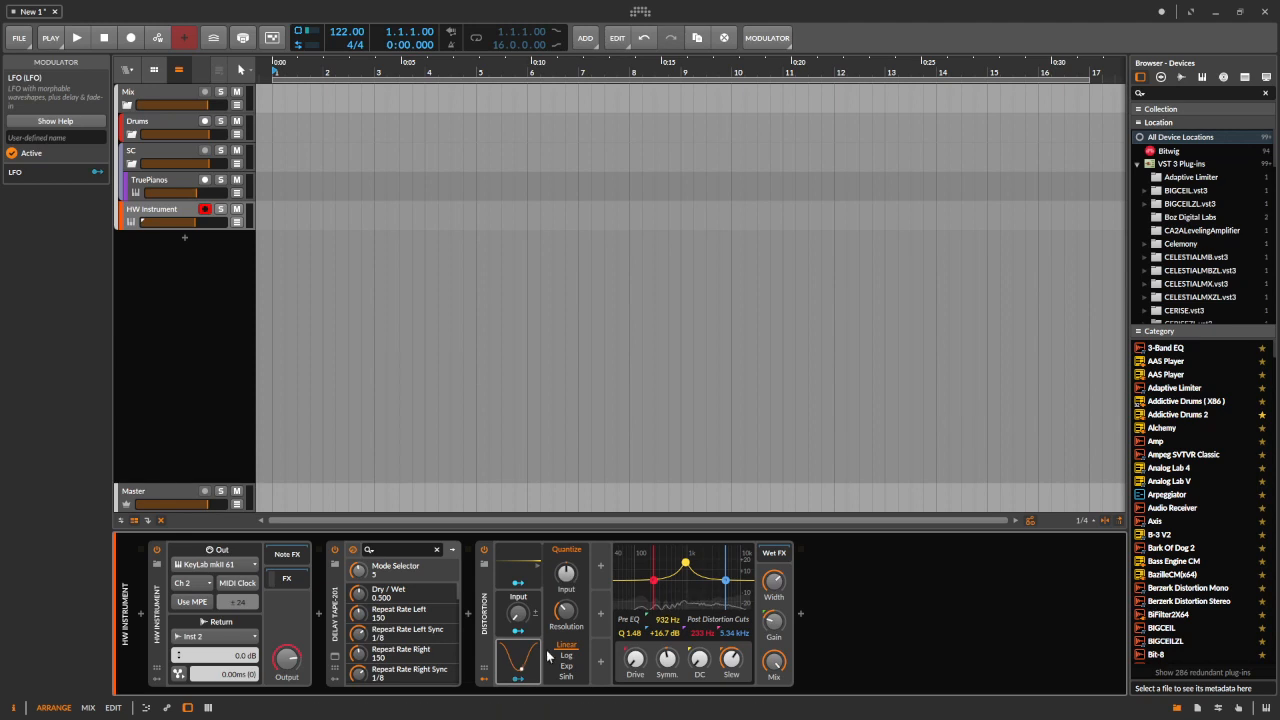
left_click(521, 681)
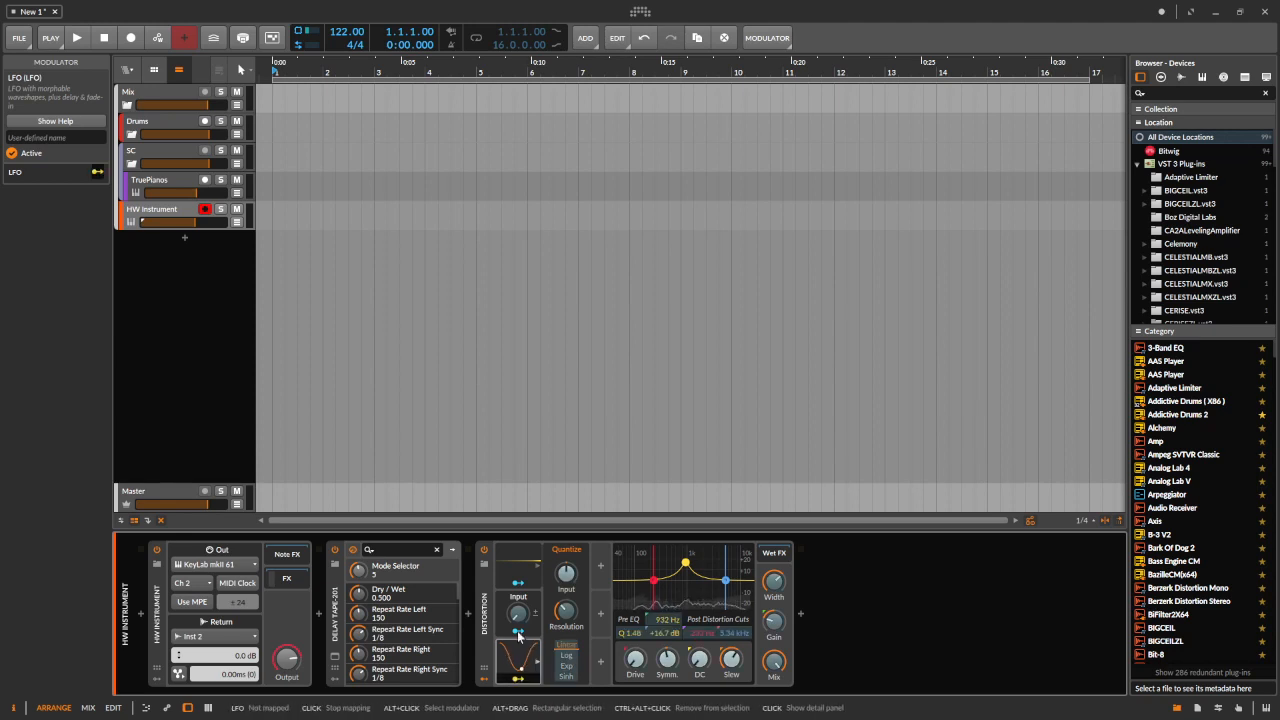
left_click_drag(517, 613, 517, 586)
left_click(531, 686)
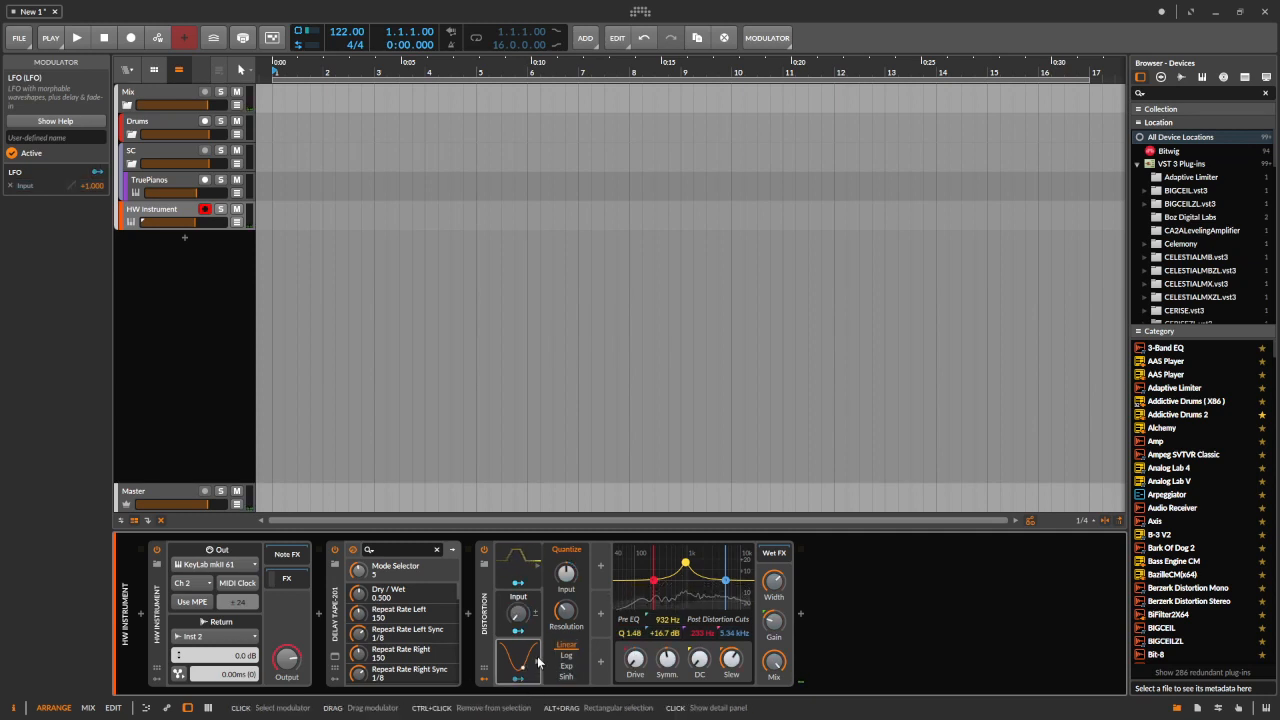
Show the LFO's detail settings and set its Curve to 0% for a triangle shape.
left_click(537, 667)
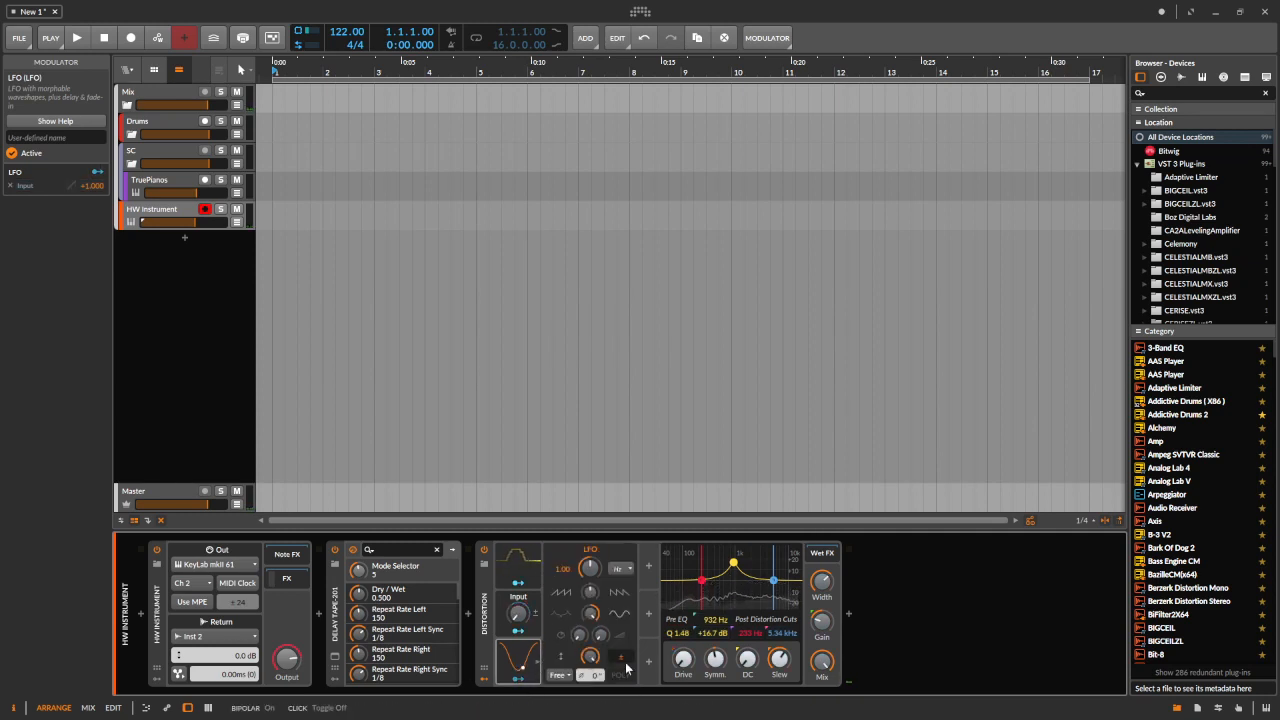
double_click(596, 616)
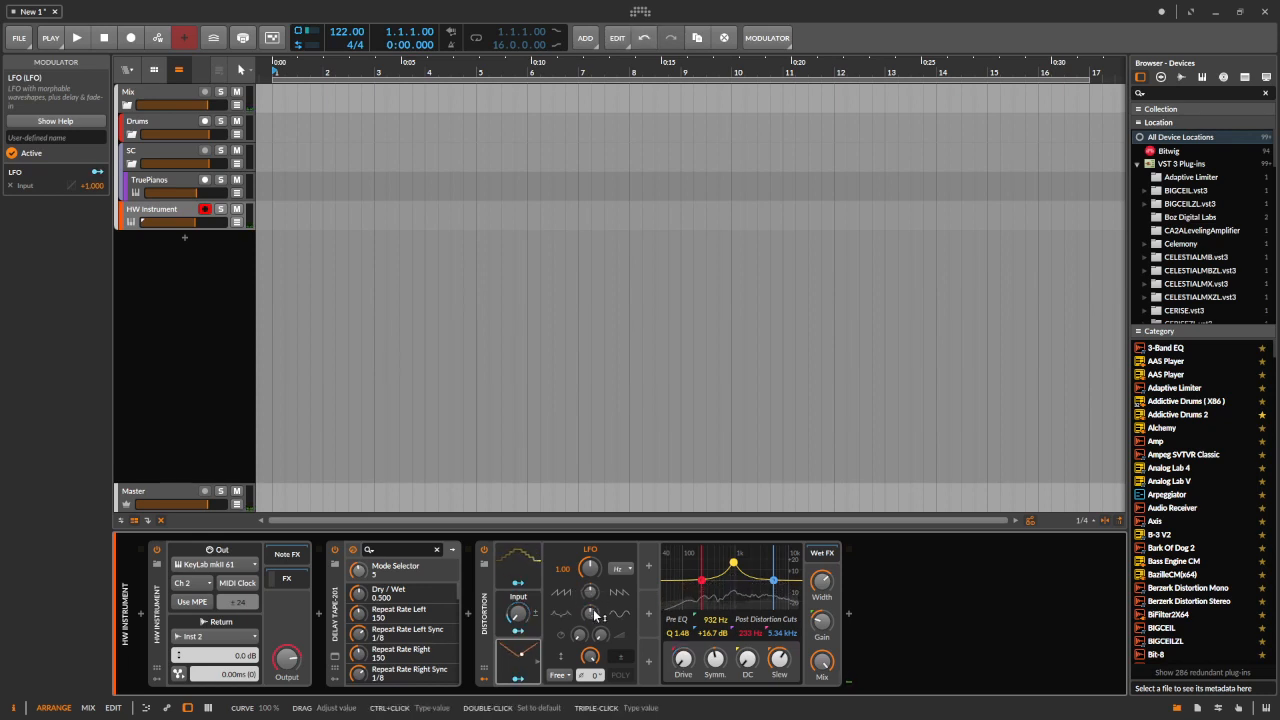
left_click_drag(596, 616, 596, 622)
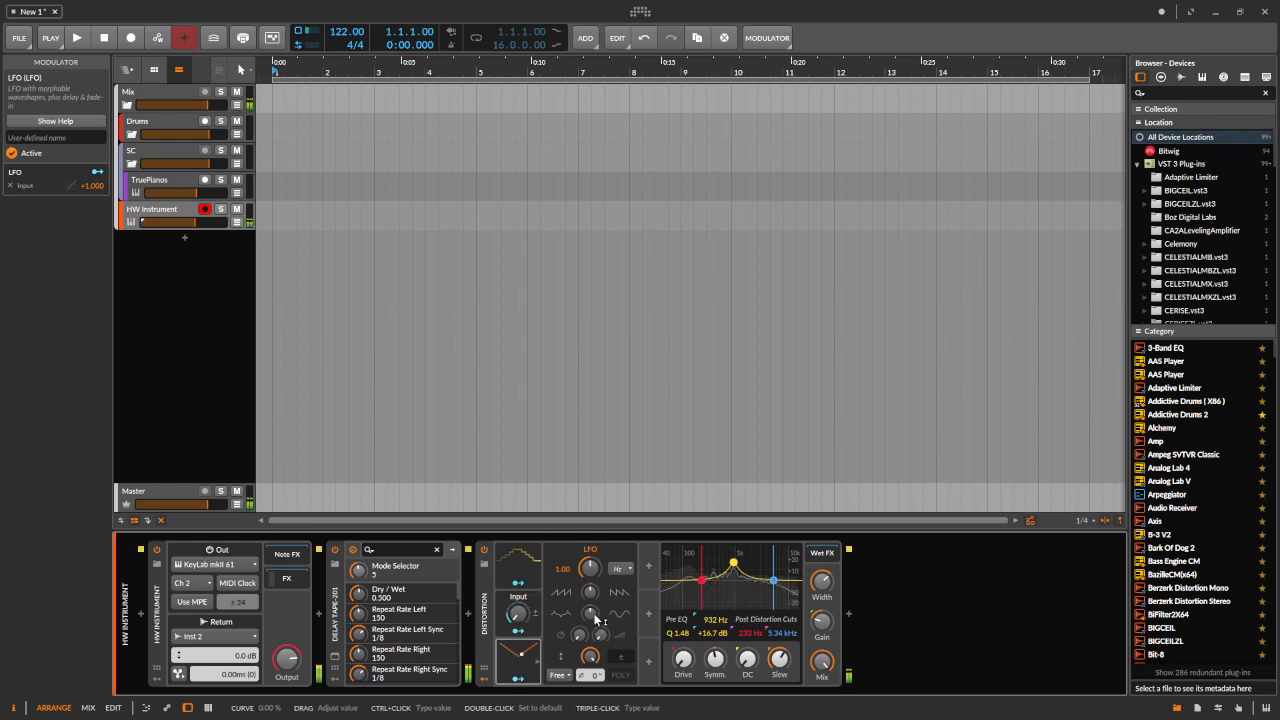
Slow the LFO's rate to 0.53 Hz and inspect the Quantize and Input macro modulators.
left_click_drag(590, 568, 590, 568)
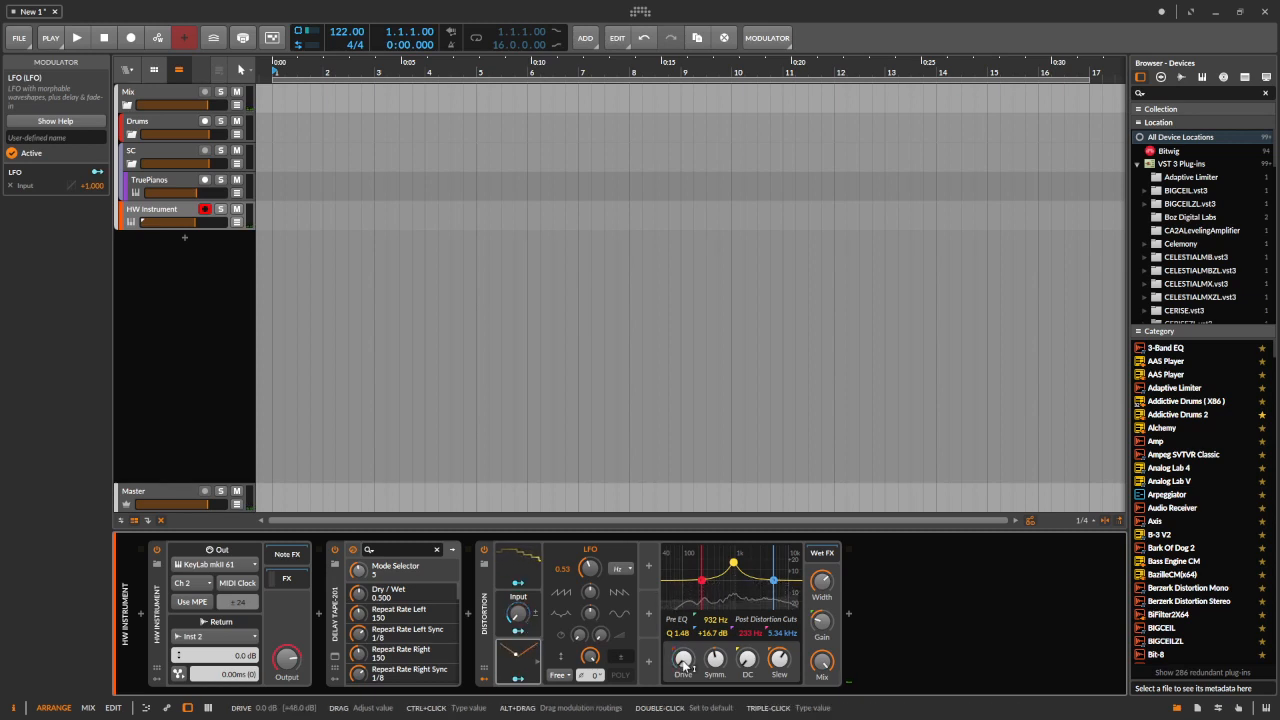
left_click(540, 577)
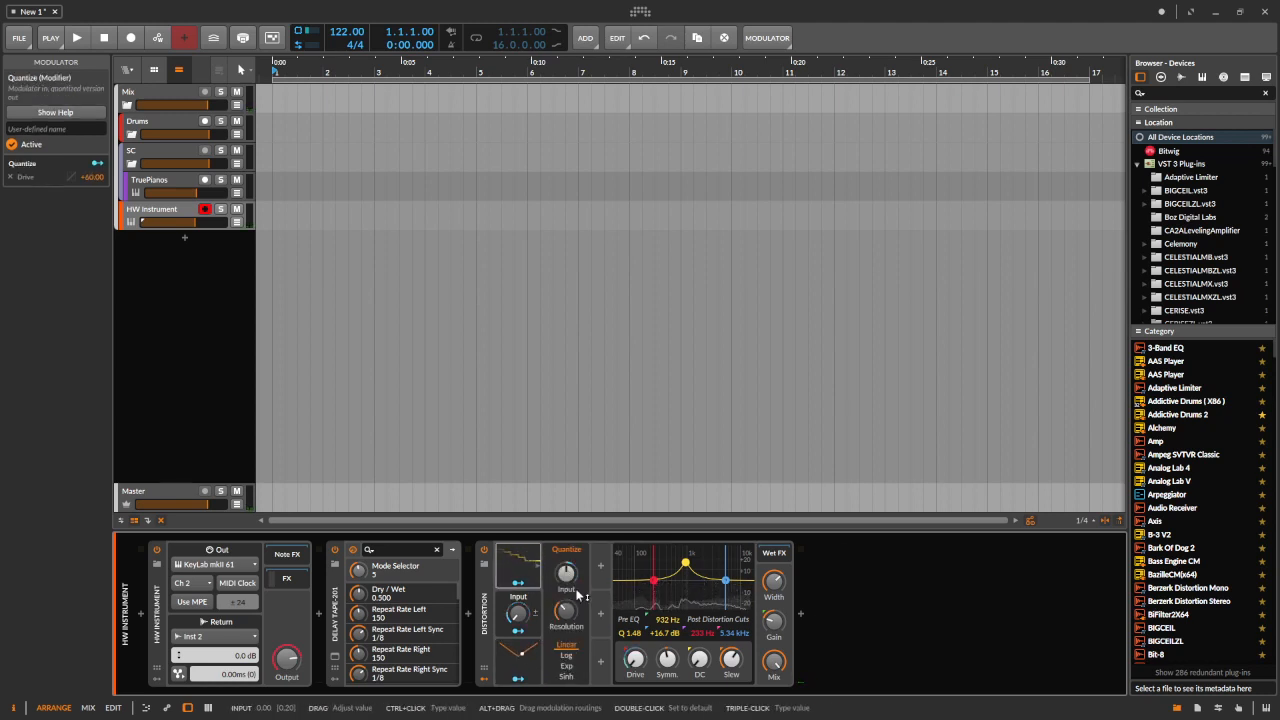
left_click(505, 615)
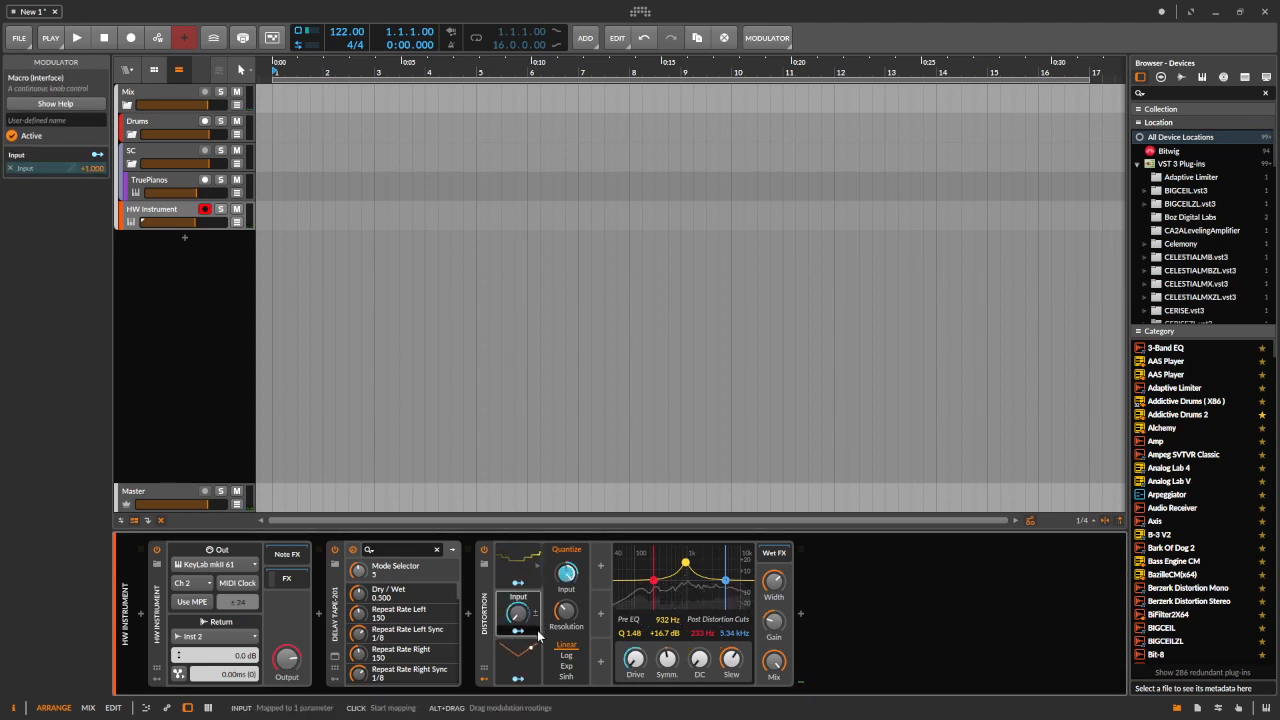
left_click(531, 580)
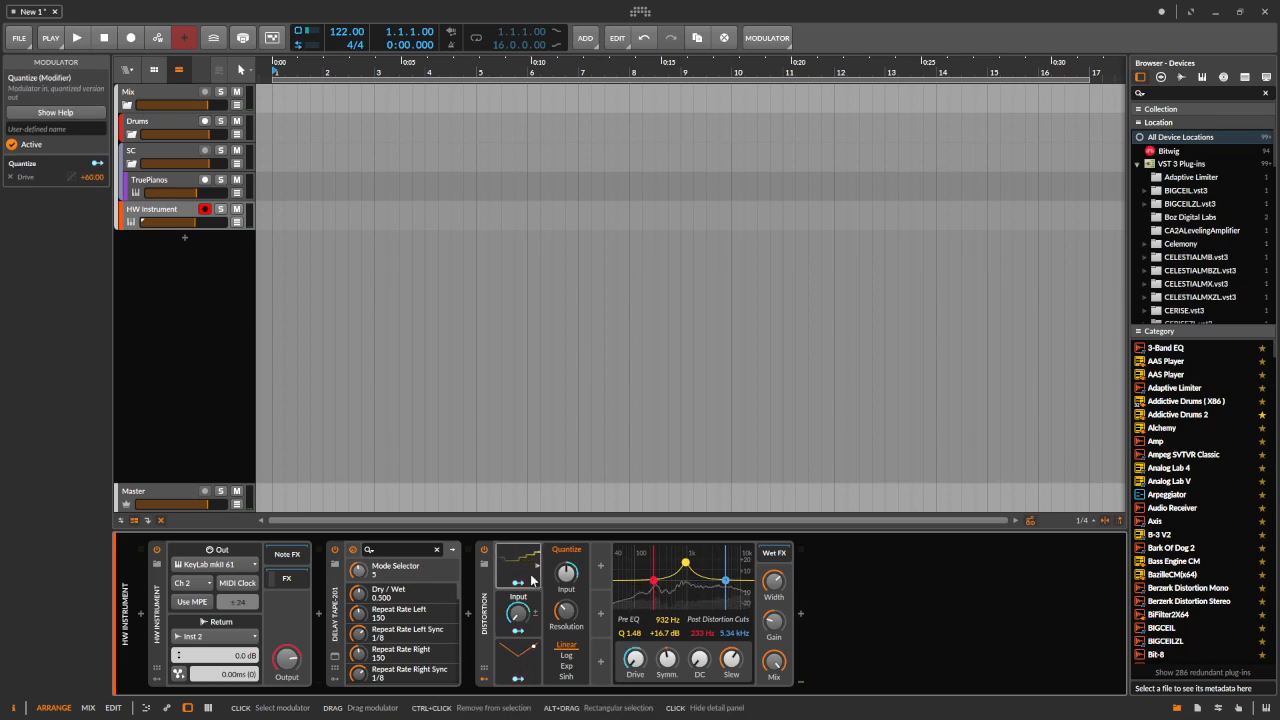
left_click(502, 612)
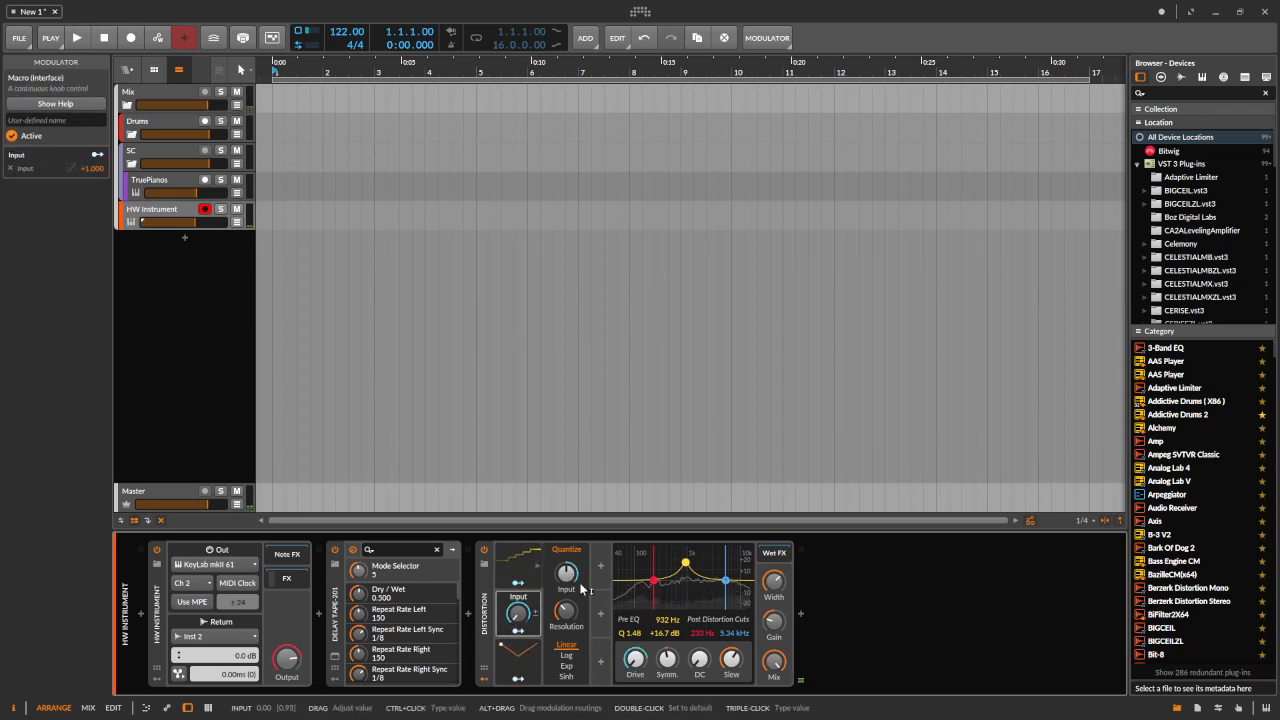
left_click_drag(571, 579, 573, 580)
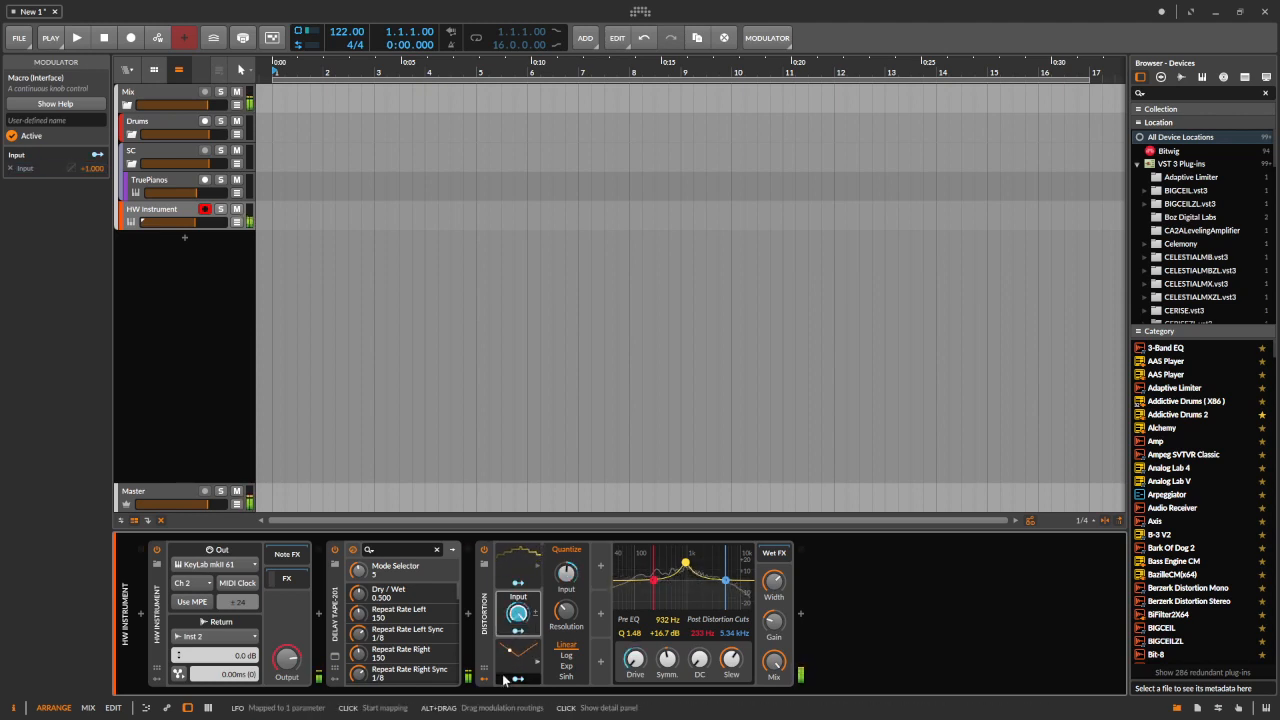
Replace the Distortion's LFO with a Random modulator and map it to the Input macro with an amount of +1.000.
left_click(505, 672)
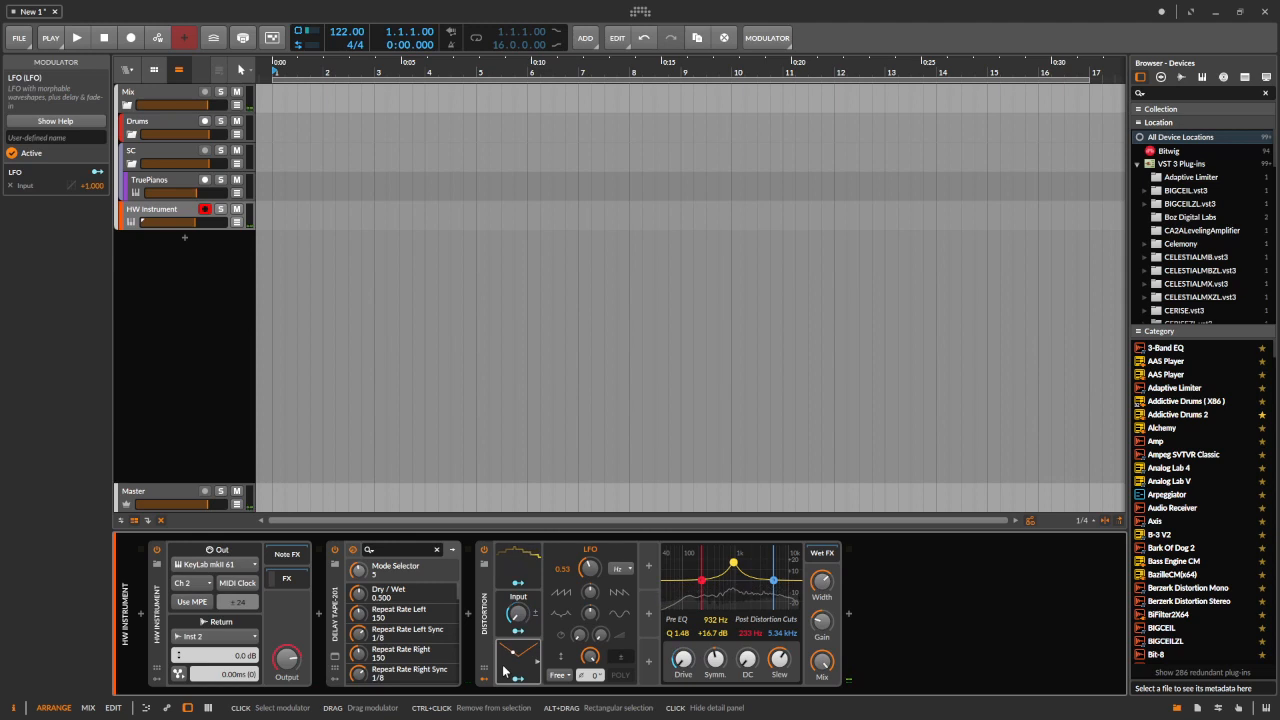
key("Delete")
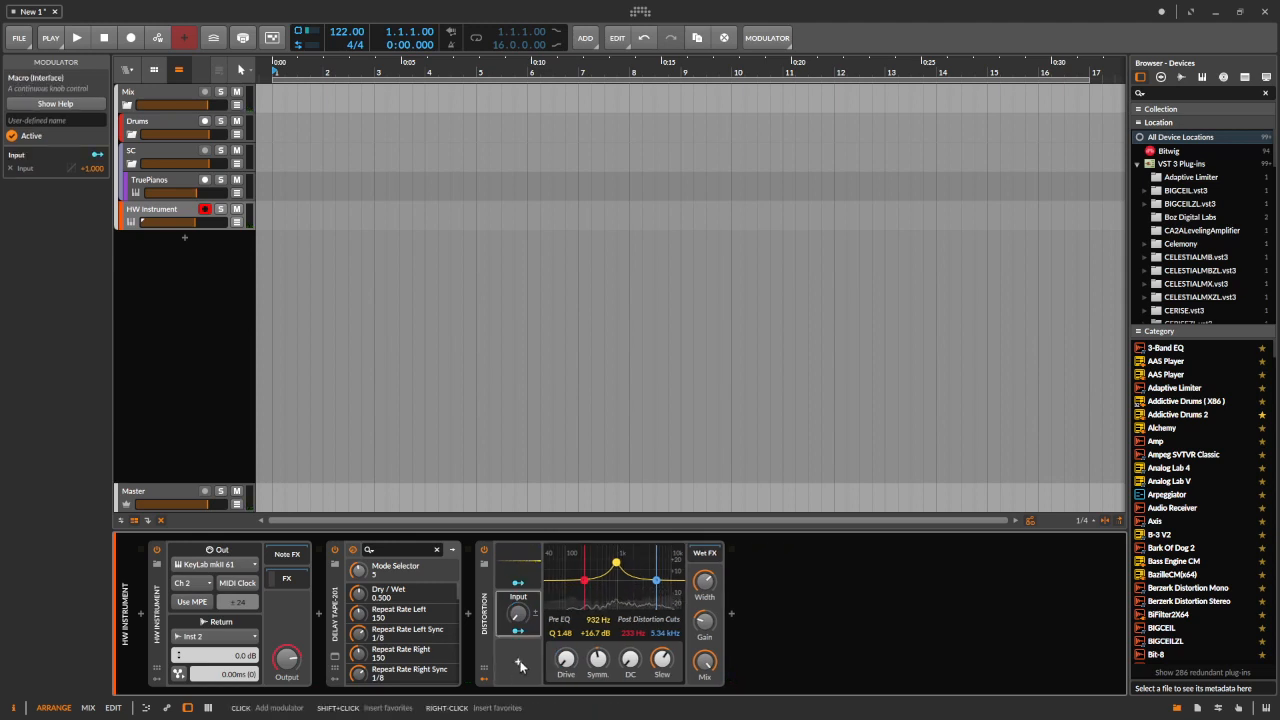
left_click(519, 665)
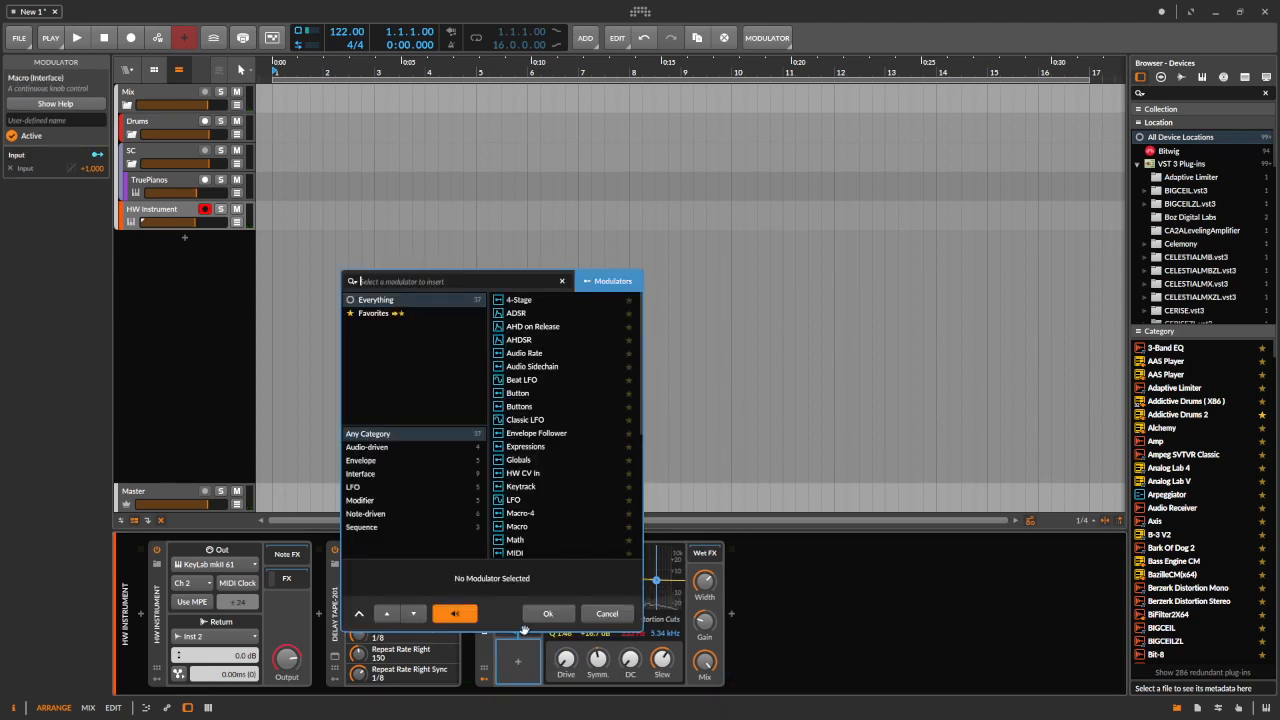
type("ran")
double_click(520, 300)
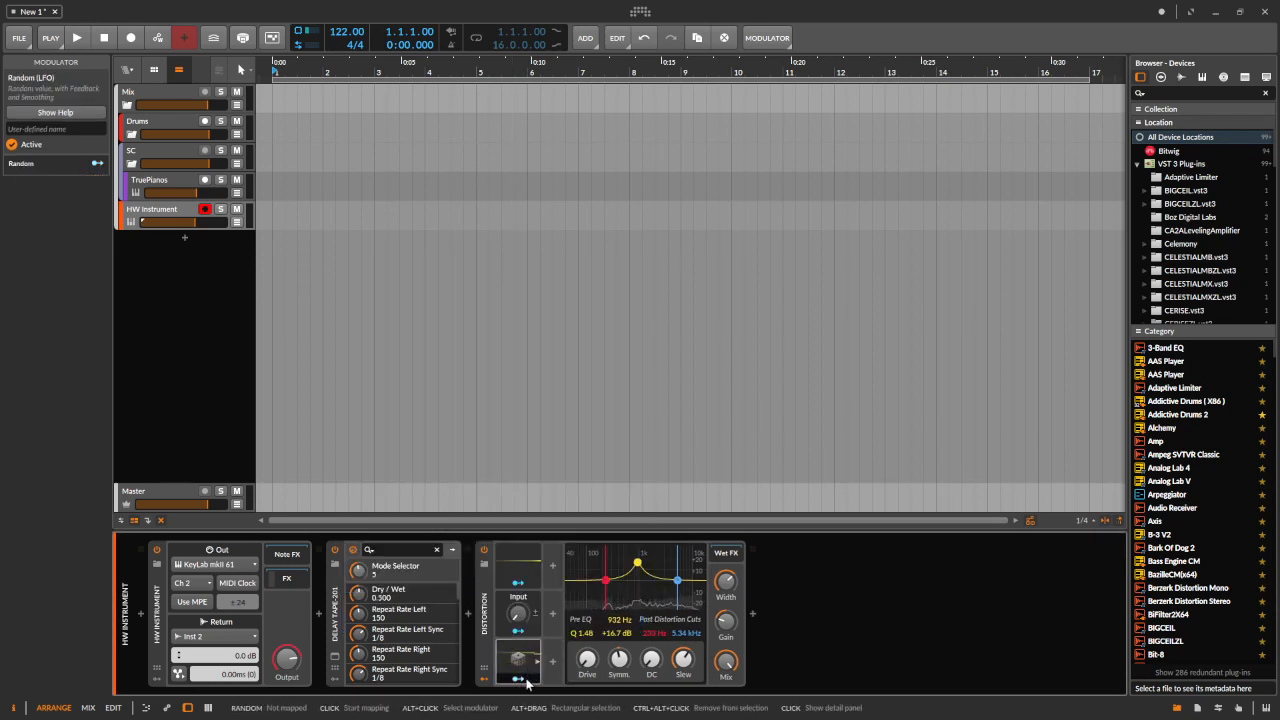
left_click(518, 678)
left_click_drag(518, 613, 518, 515)
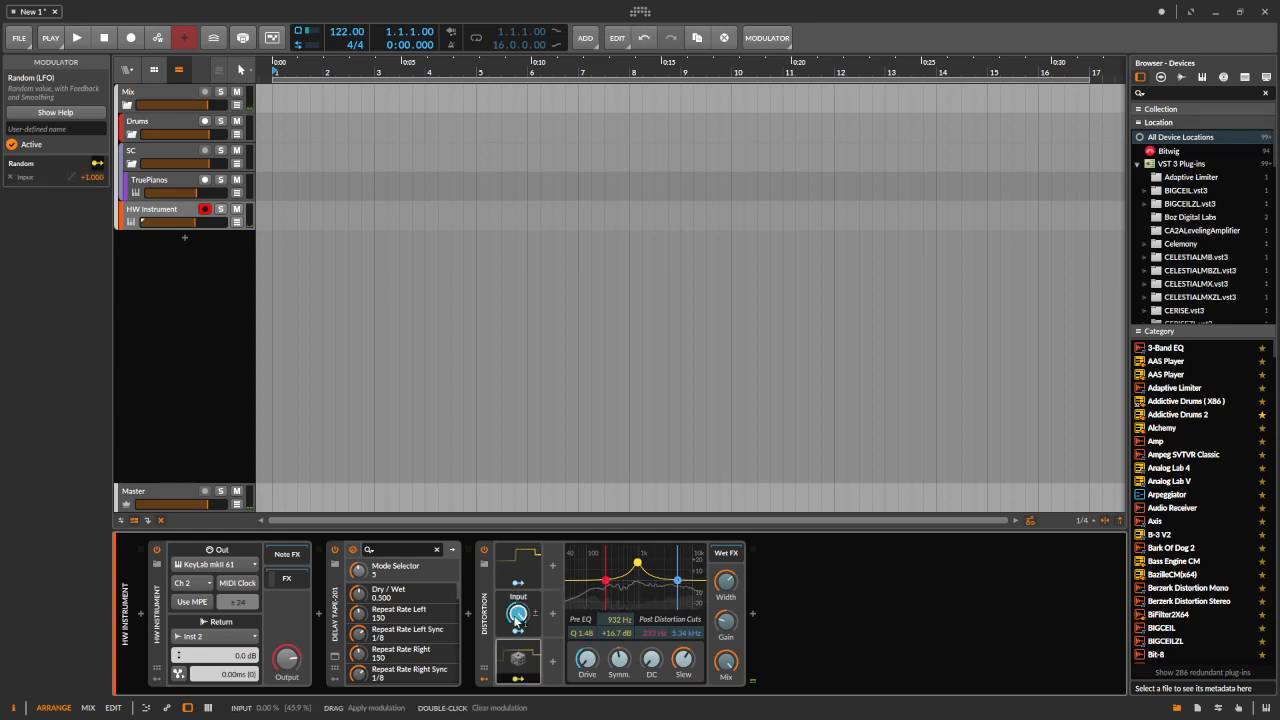
left_click(519, 679)
Show the Random modulator's detail settings, set its rate to 0.76 and raise its smoothing.
left_click(538, 652)
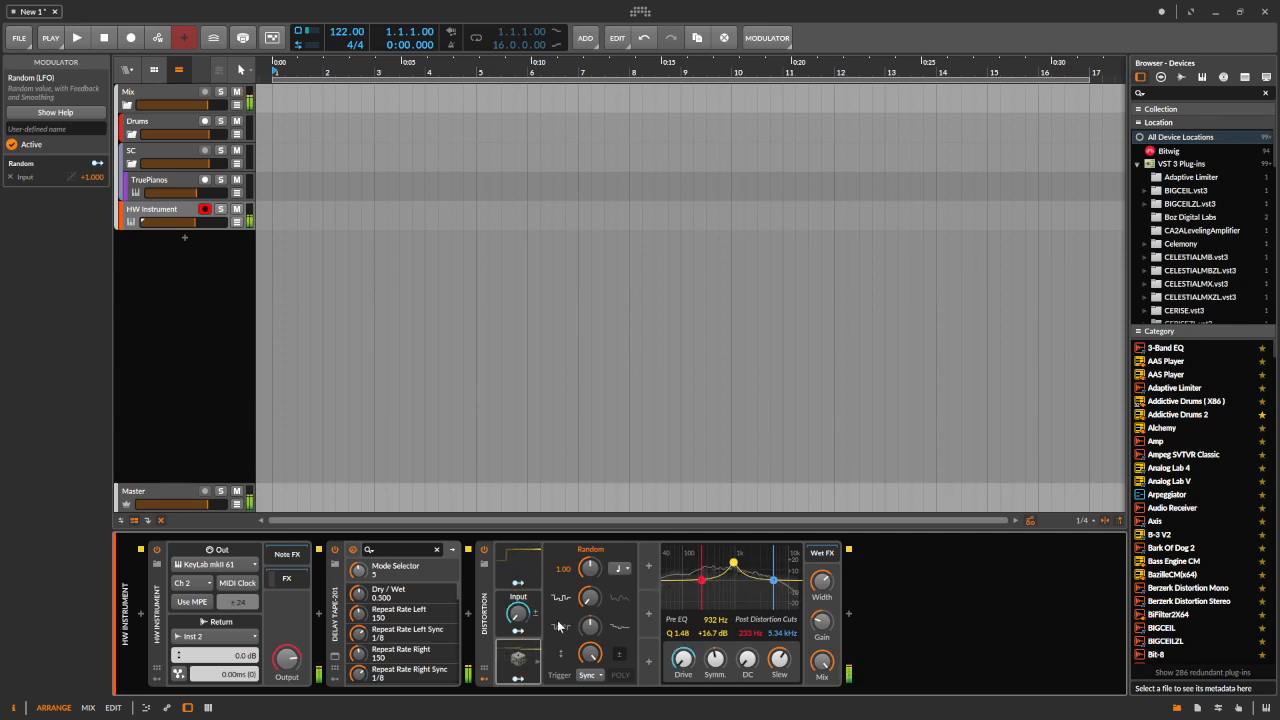
left_click_drag(590, 569, 590, 584)
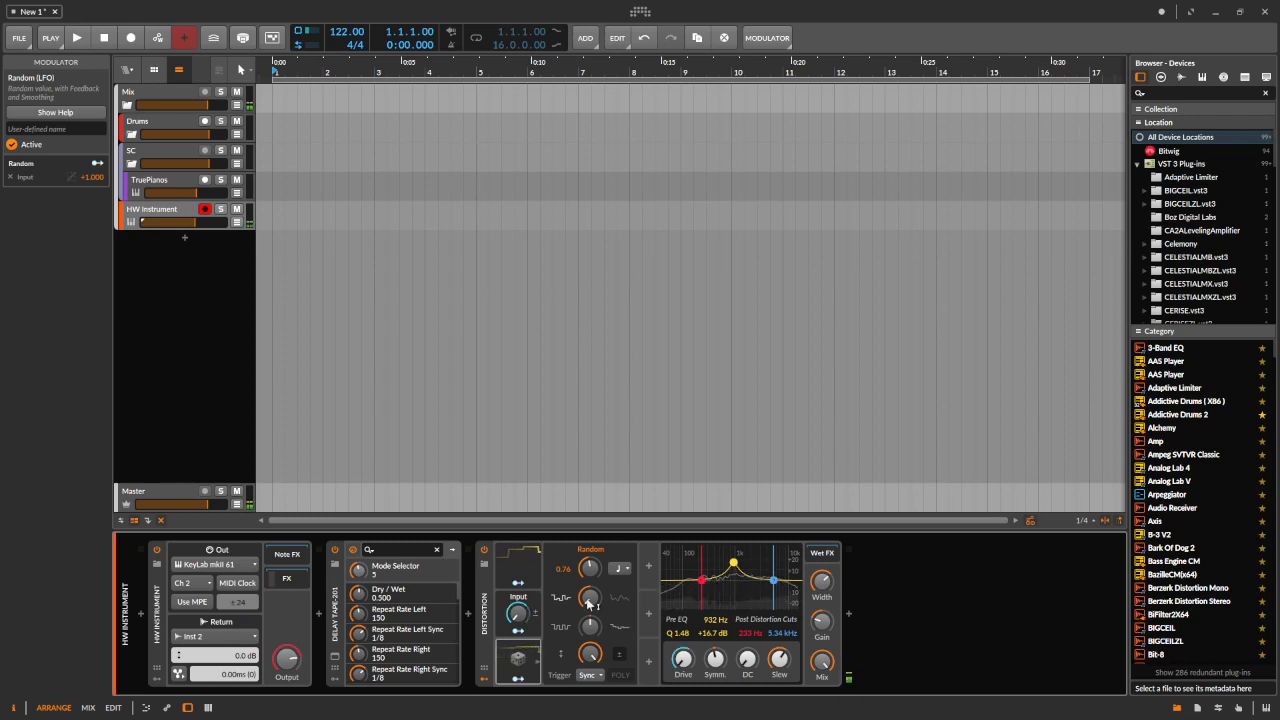
left_click_drag(592, 603, 592, 540)
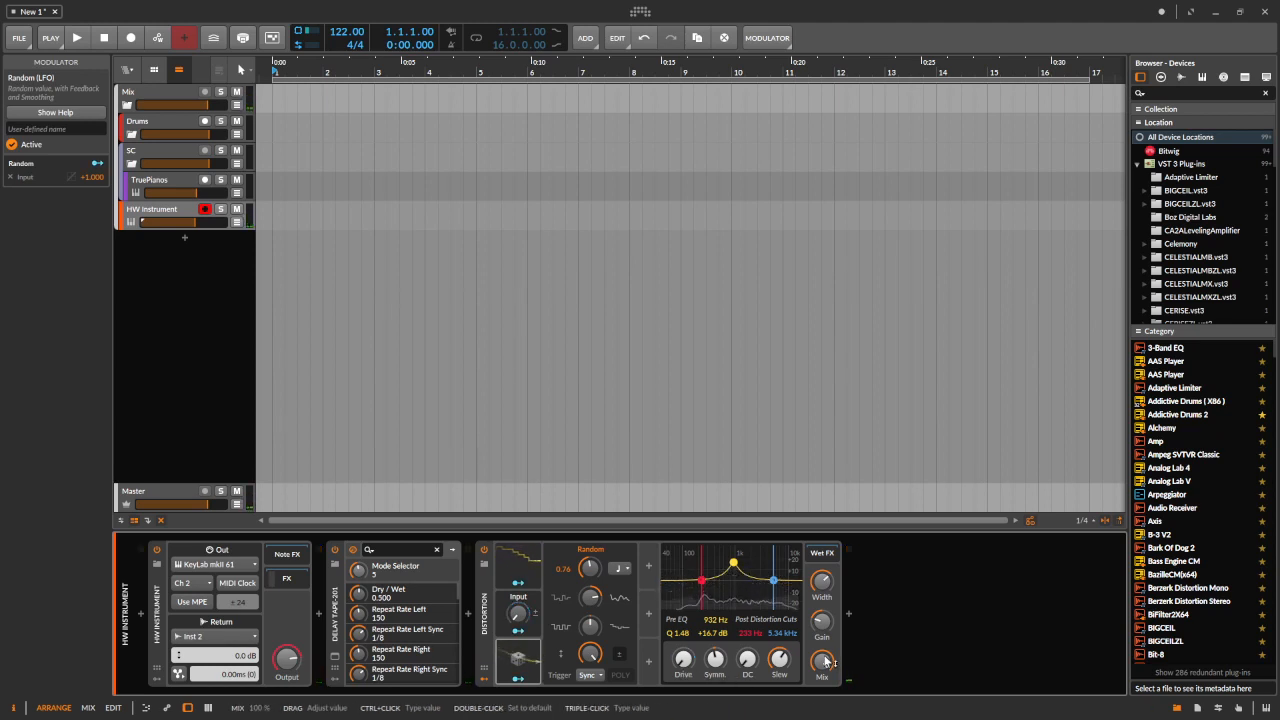
Lower the Distortion's Mix to about 39% while auditioning the random modulation.
left_click_drag(823, 664, 823, 690)
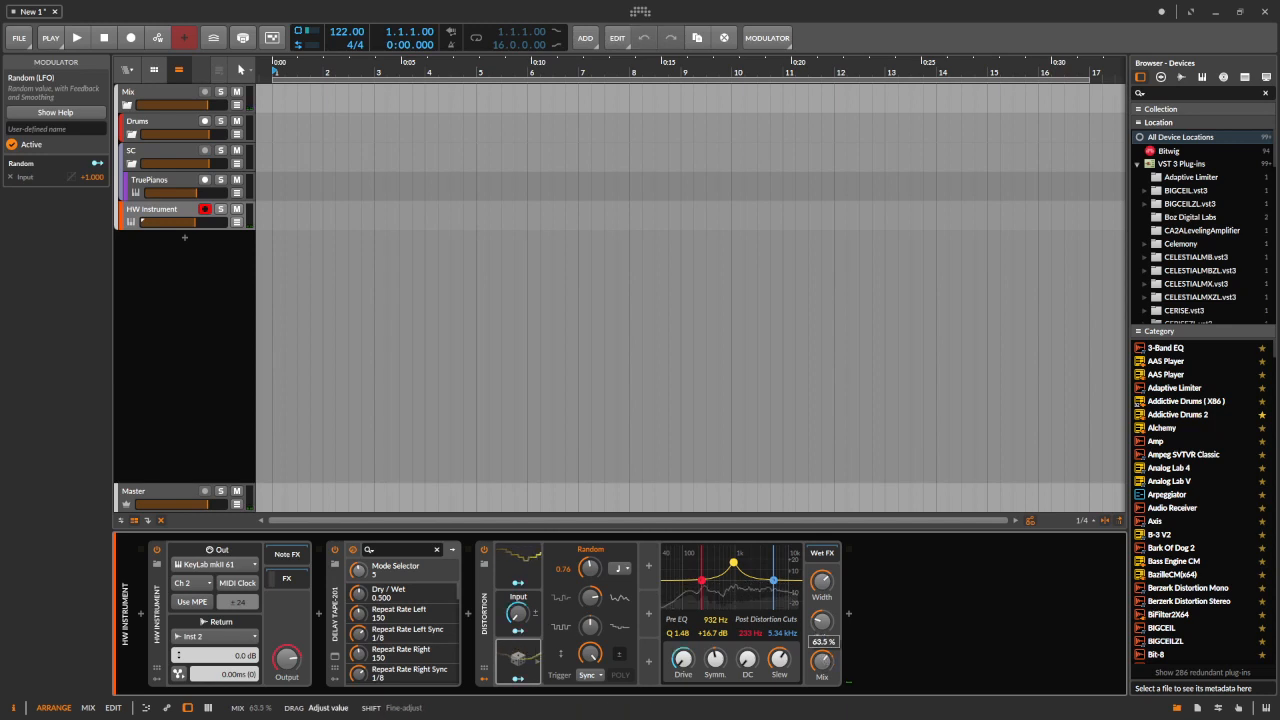
left_click_drag(823, 664, 823, 664)
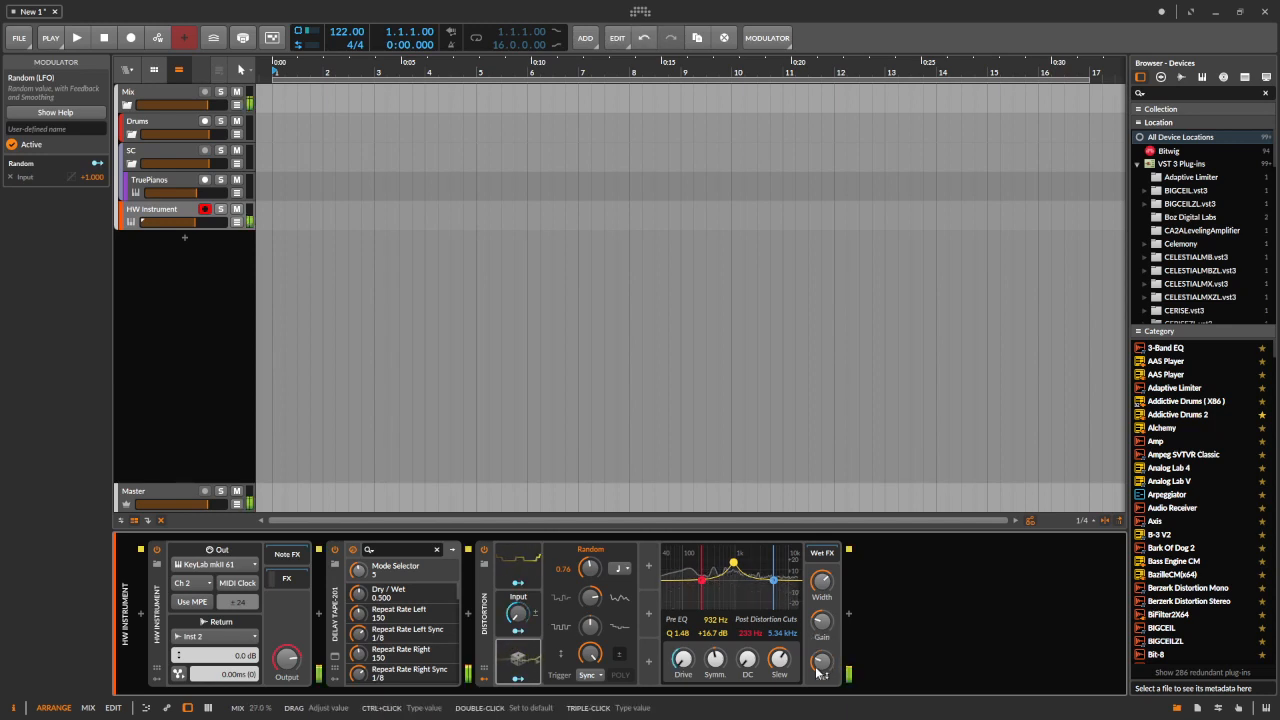
left_click_drag(820, 667, 820, 663)
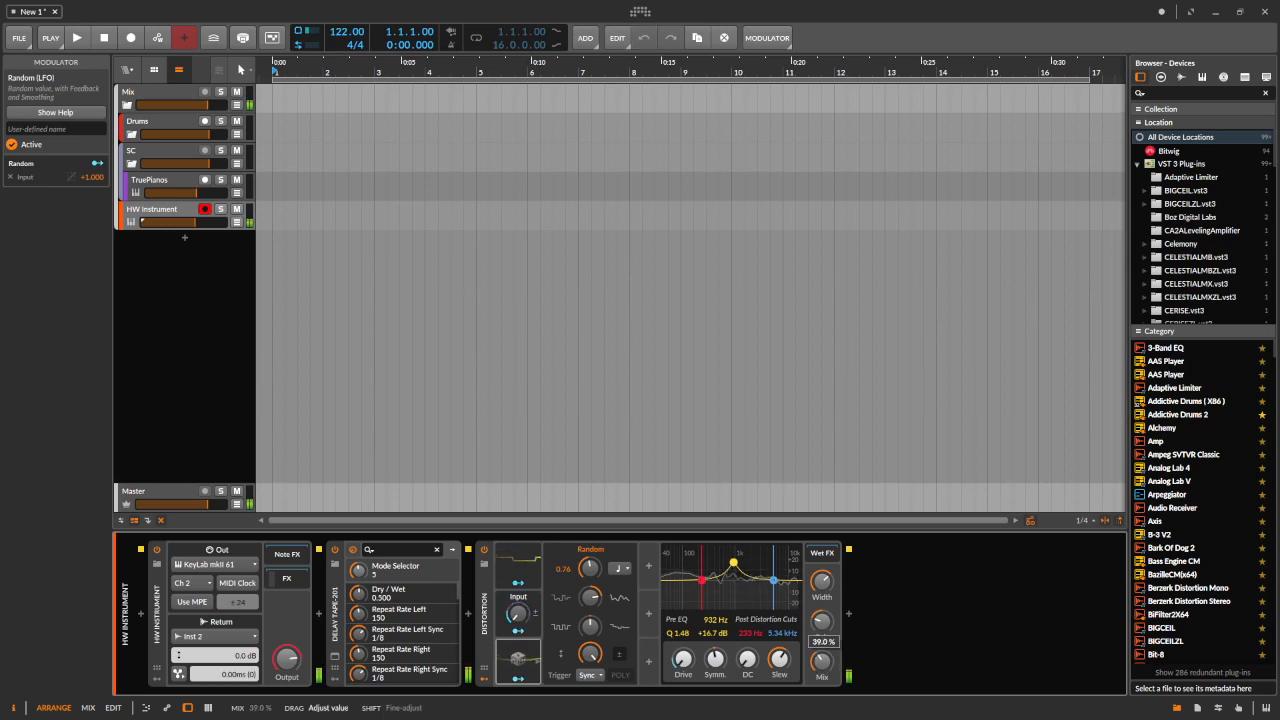
left_click_drag(820, 668, 820, 668)
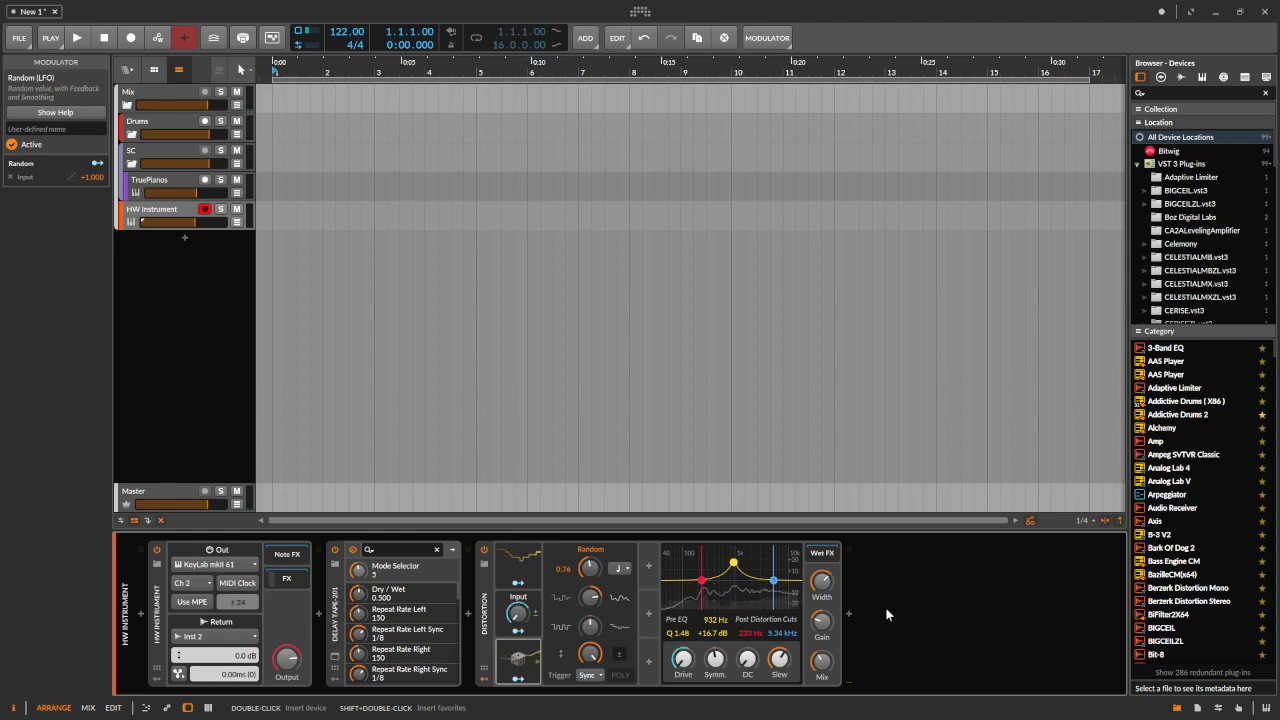
Try the Log, Exp and Sinh distributions on the Quantize modulator and set it back to Linear.
left_click(499, 575)
left_click(566, 658)
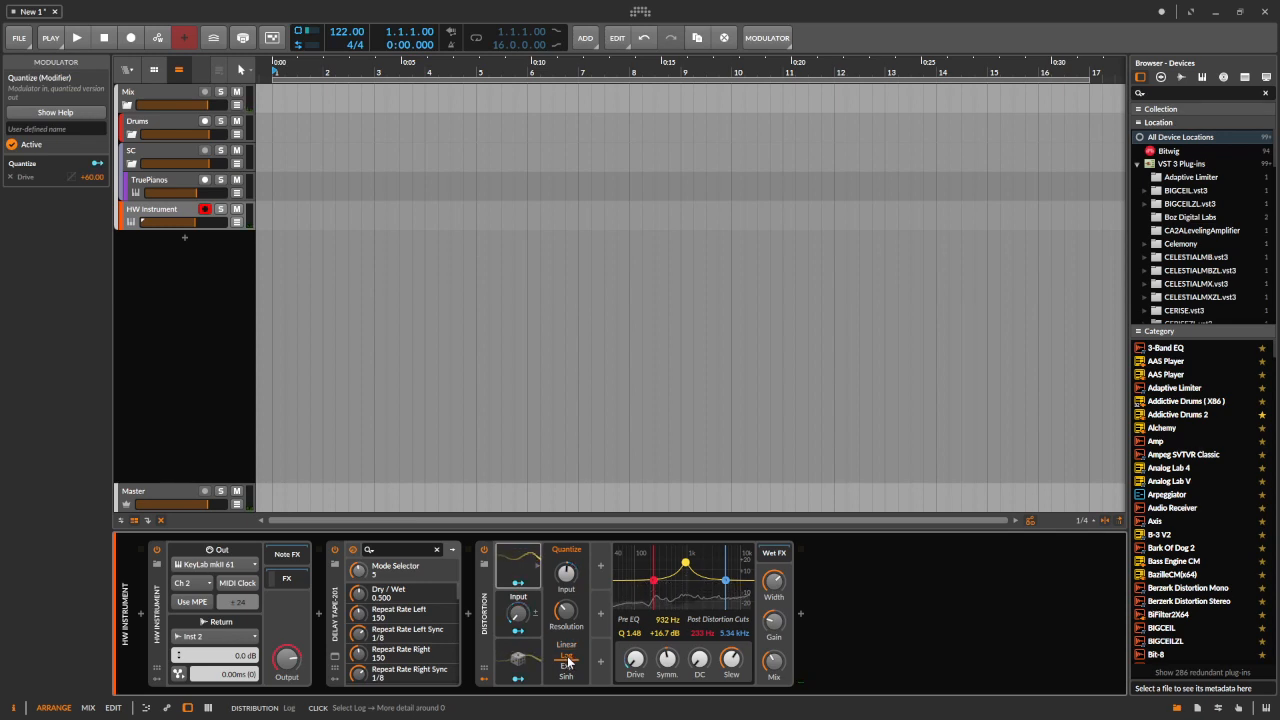
left_click(566, 667)
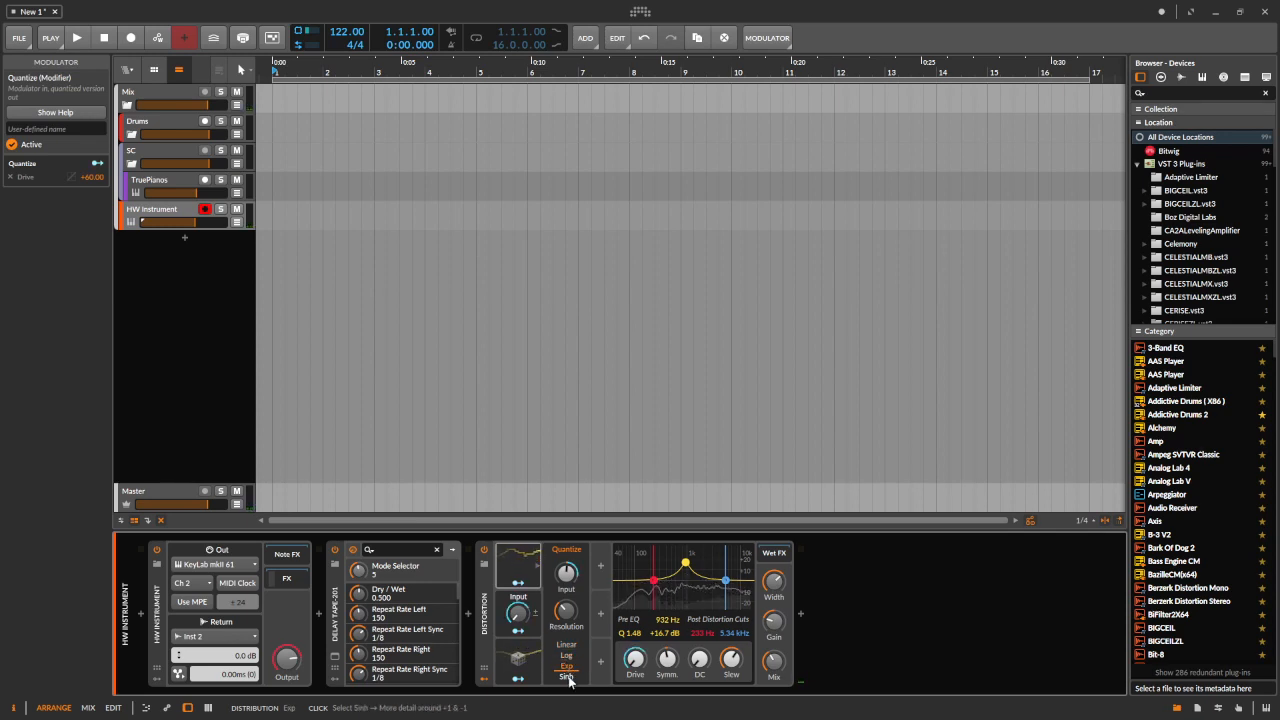
left_click(567, 677)
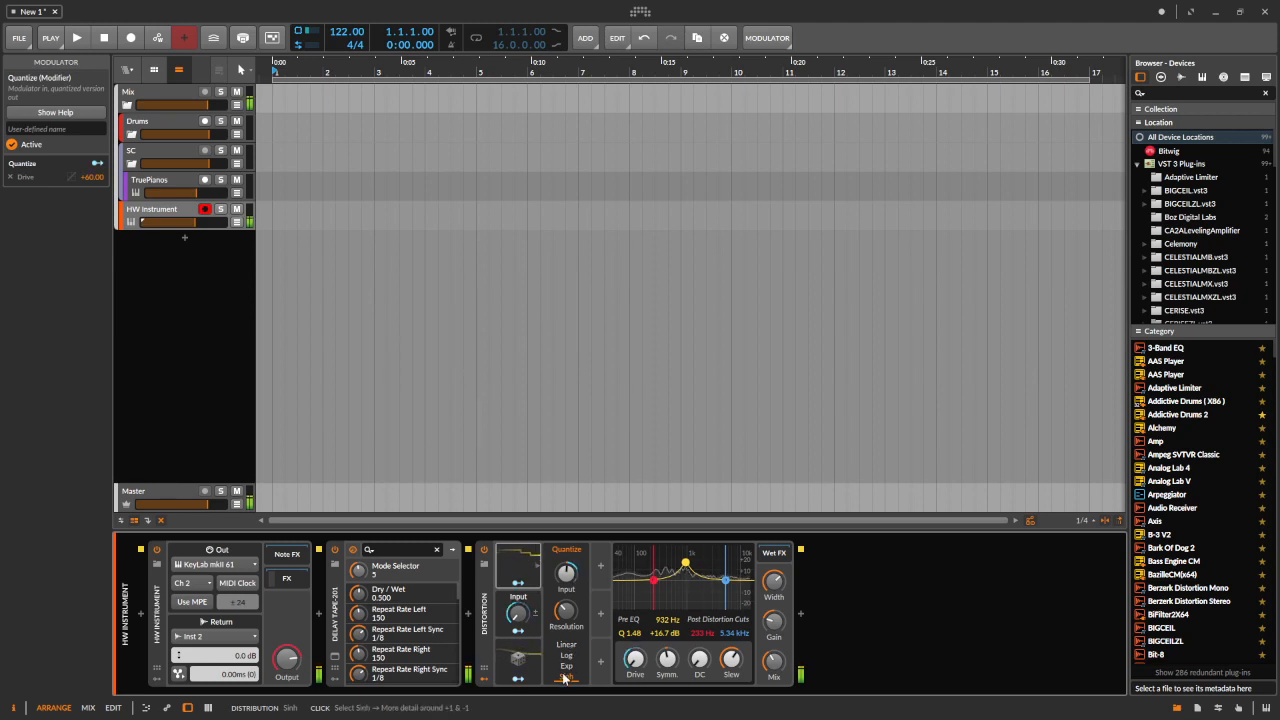
left_click(565, 667)
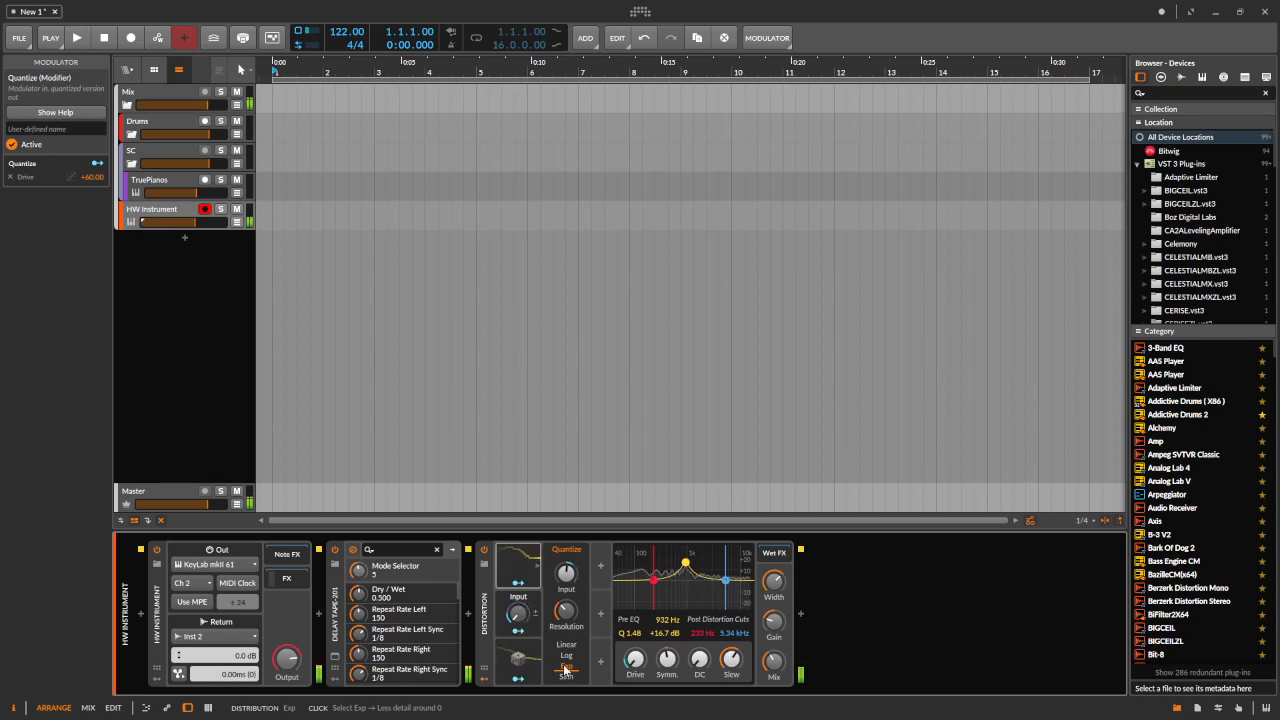
left_click(566, 657)
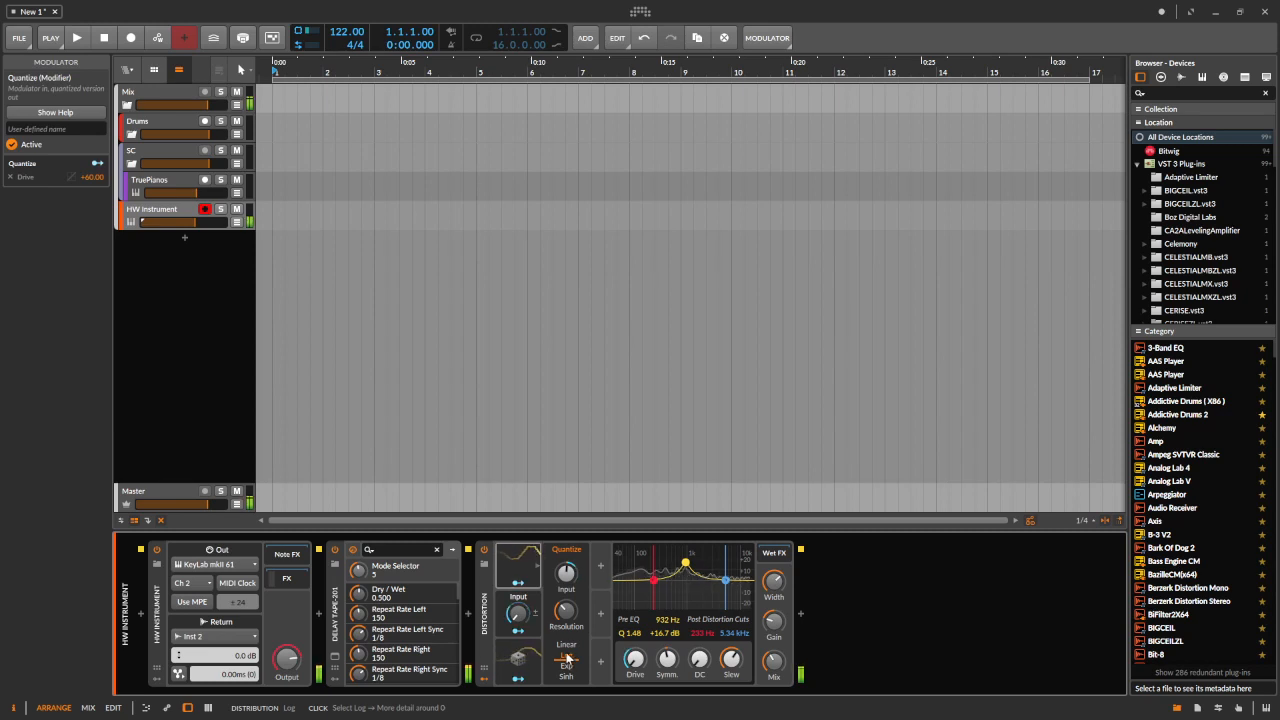
left_click(569, 646)
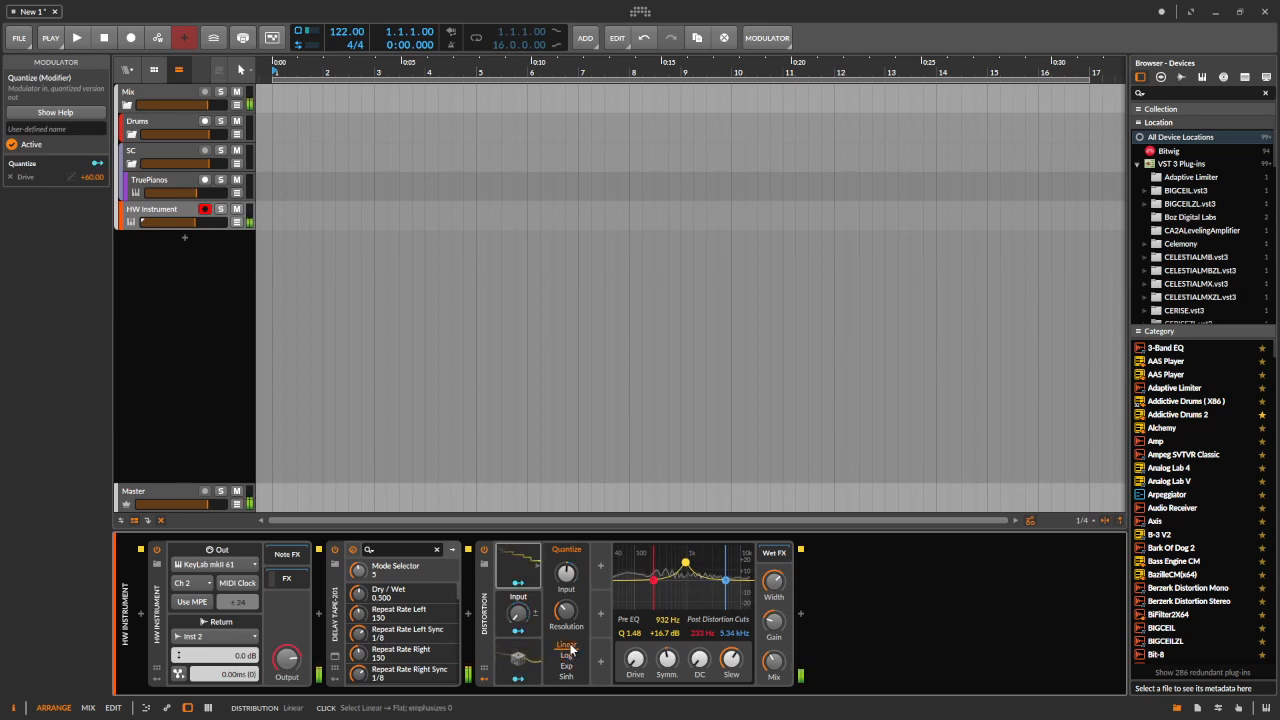